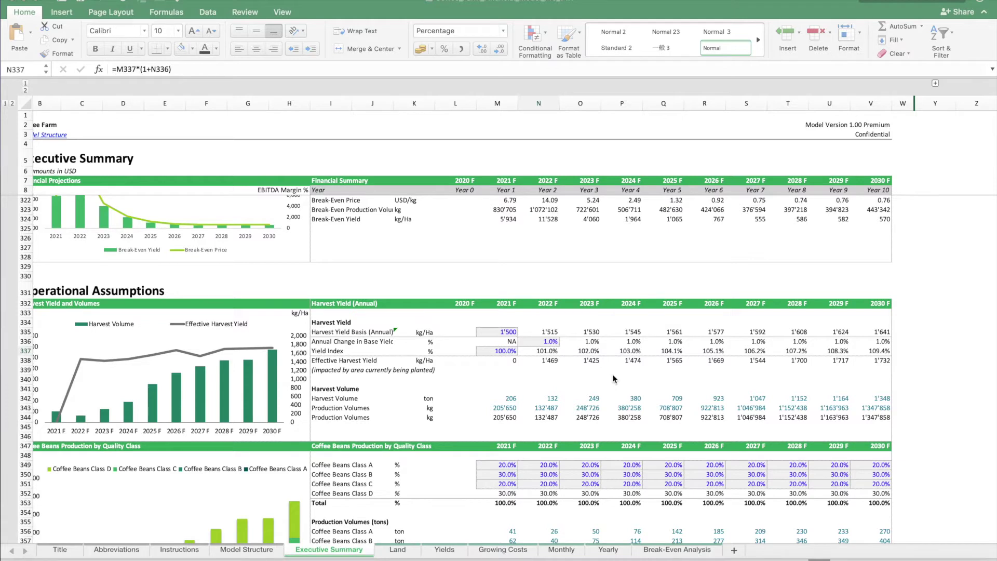
Step: Review the Executive Summary sheet from the financial summary and breakdowns through to the operational assumptions
scroll(605, 363, "up", 20)
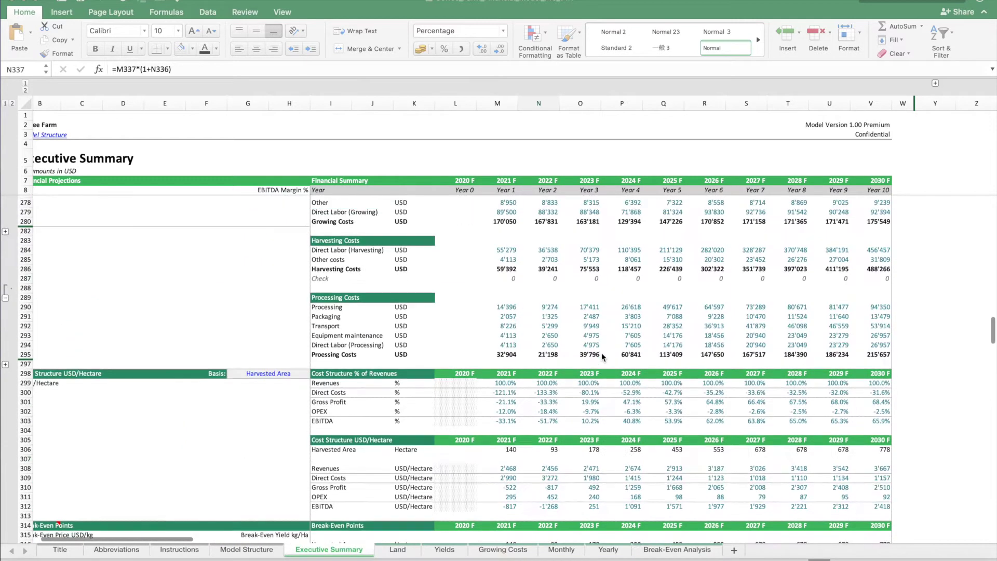
scroll(602, 357, "up", 15)
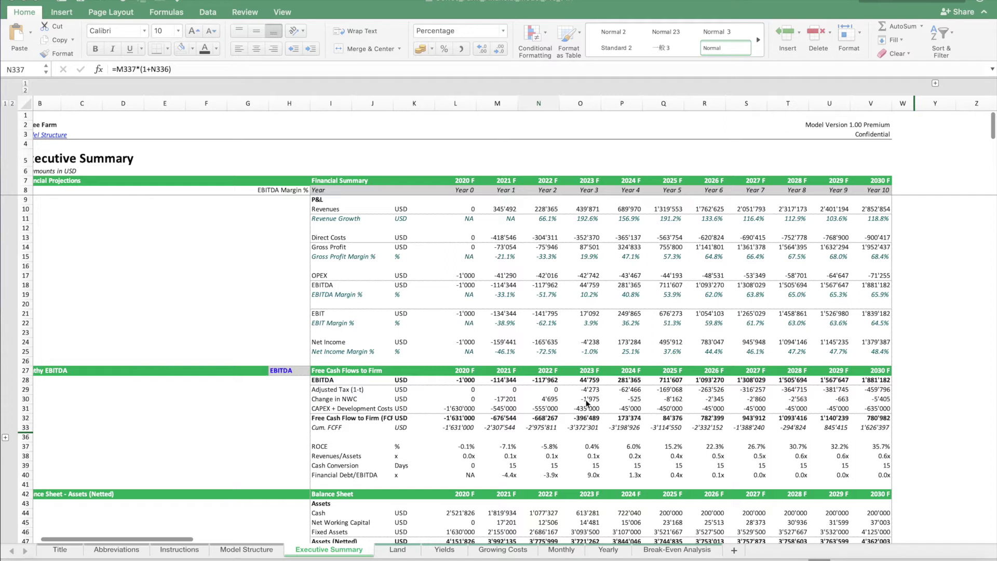
scroll(484, 306, "left", 2)
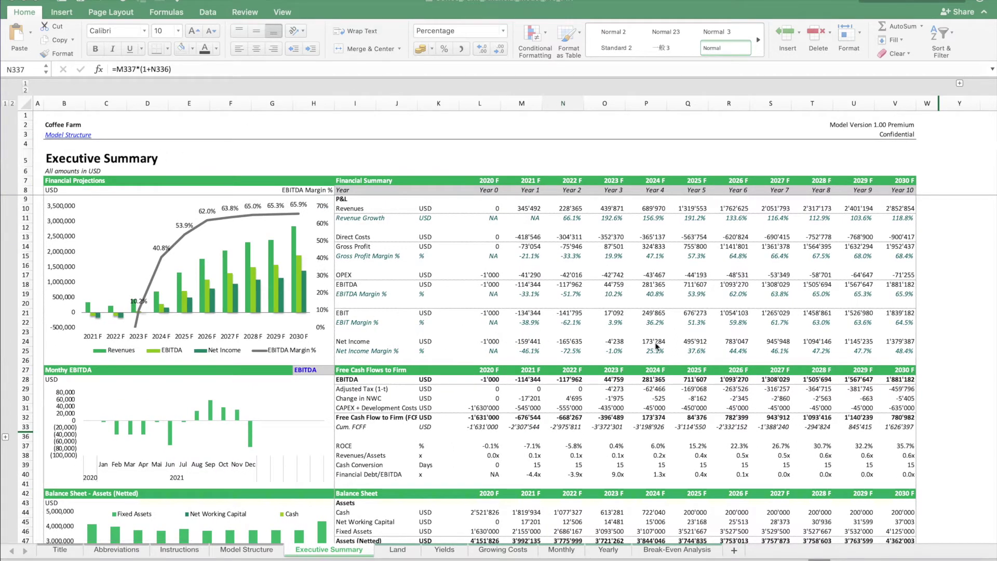
scroll(712, 391, "down", 12)
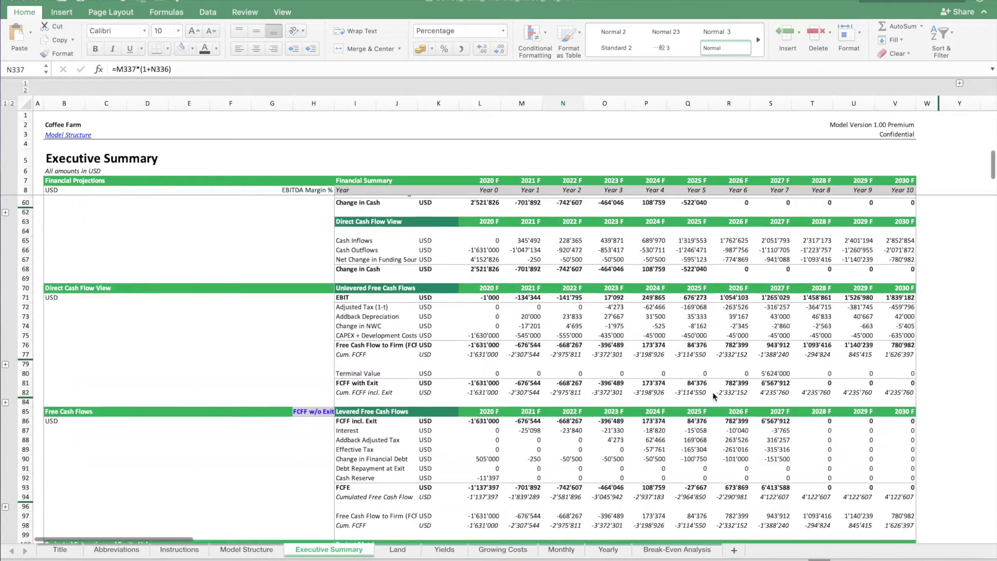
scroll(712, 393, "down", 15)
scroll(561, 370, "up", 7)
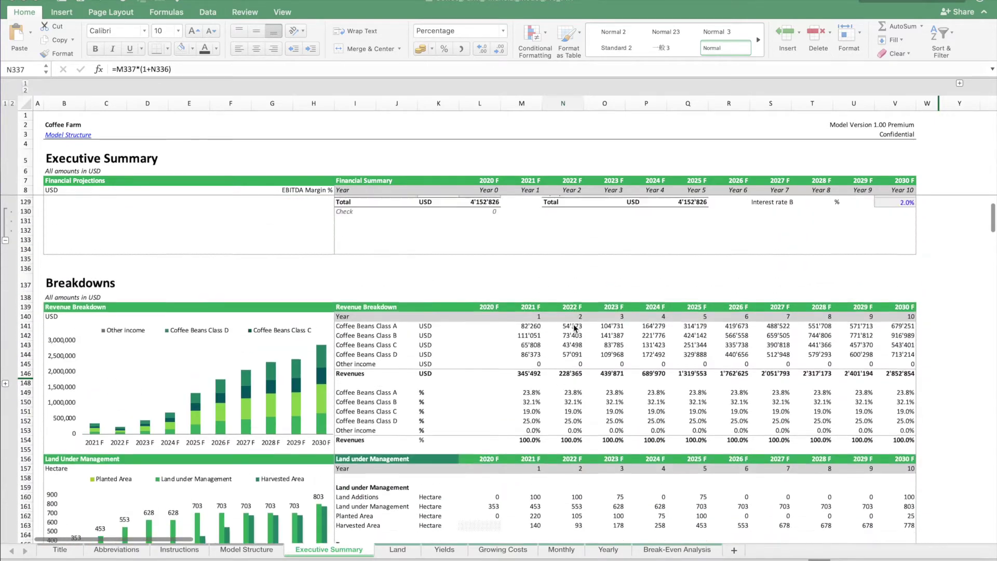
scroll(560, 370, "down", 15)
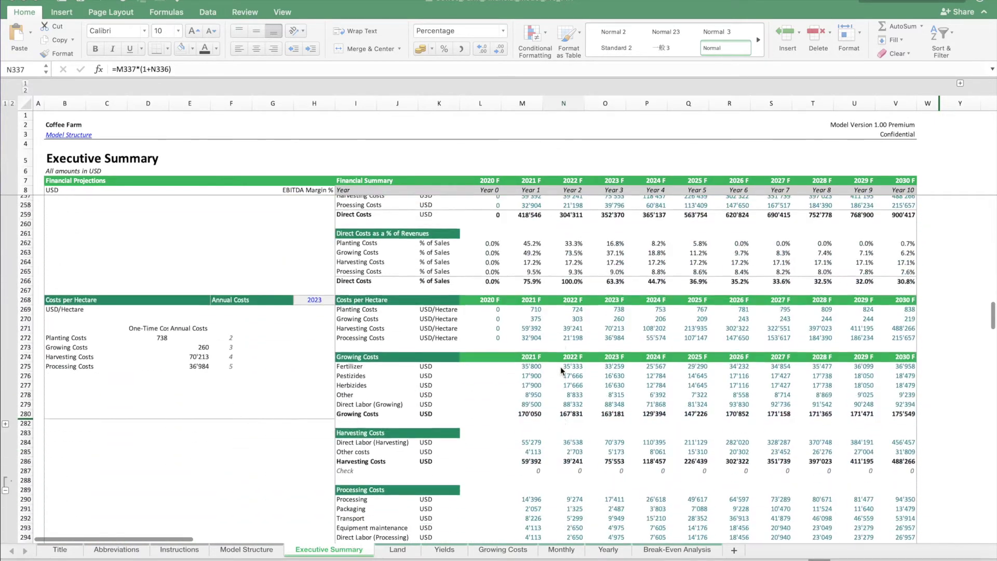
scroll(561, 370, "down", 8)
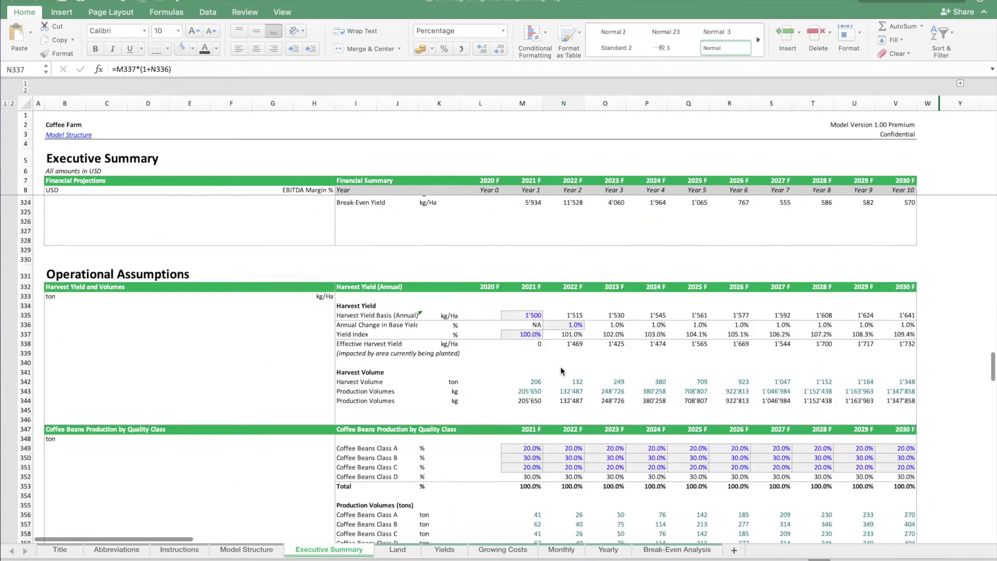
scroll(561, 370, "up", 2)
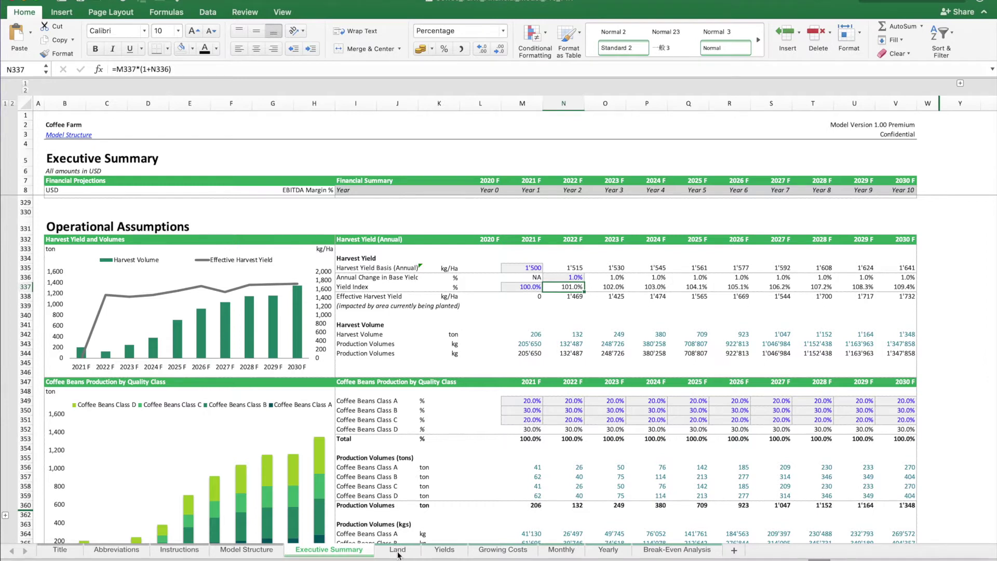
Step: Open the Land sheet and inspect the ownership type options, planting area, acquisition year, purchasing cost and rental rate inputs
left_click(397, 550)
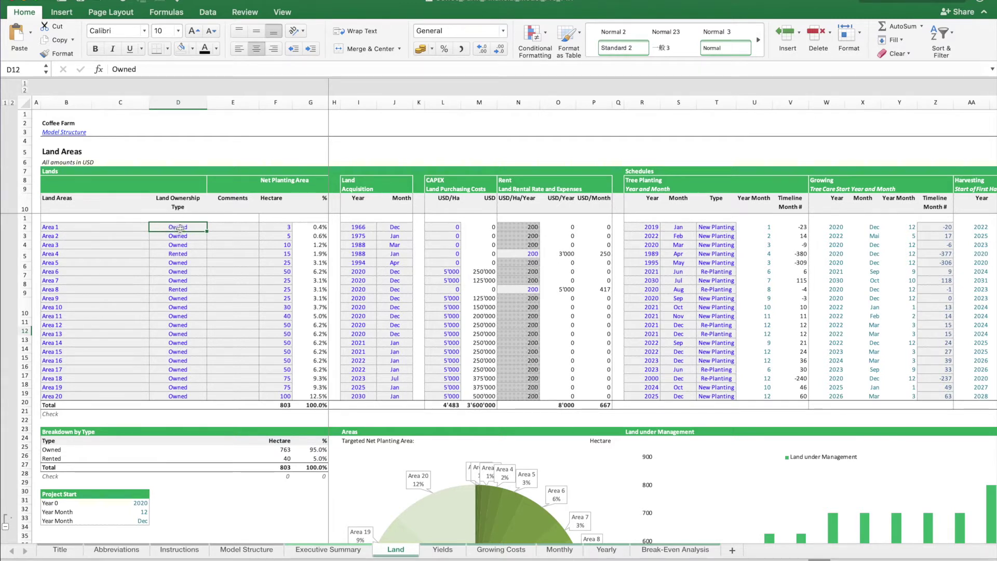
left_click(211, 227)
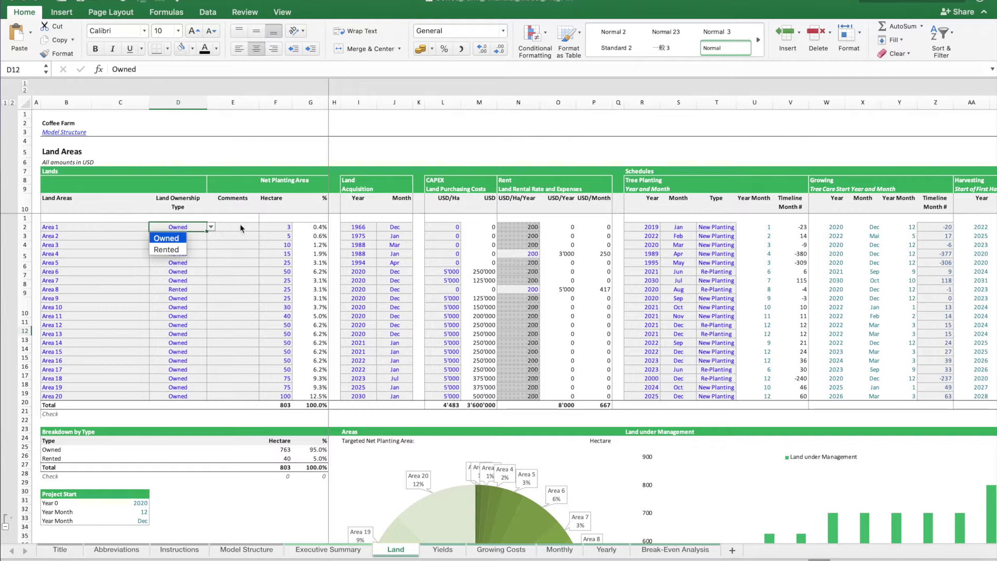
left_click(285, 227)
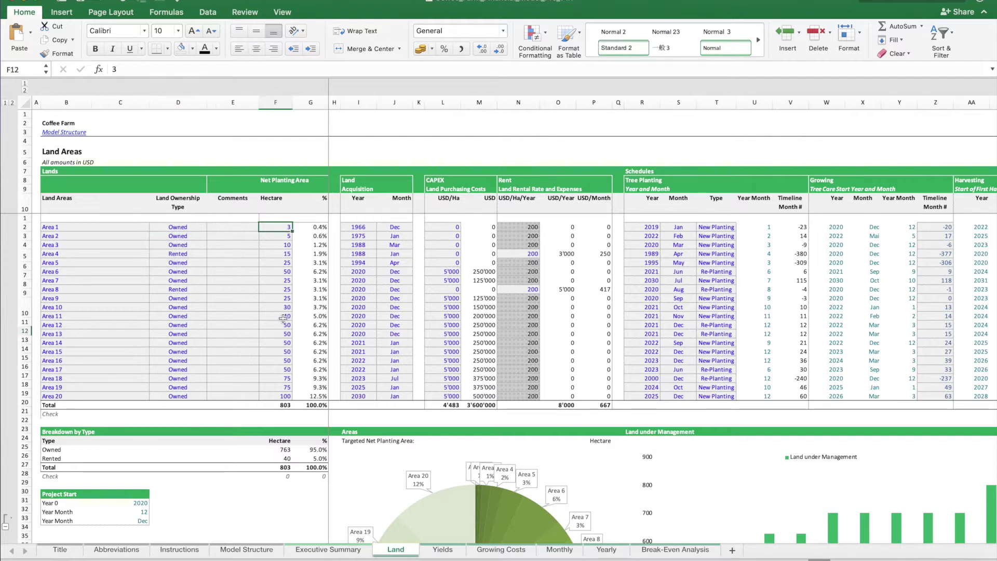
left_click(354, 228)
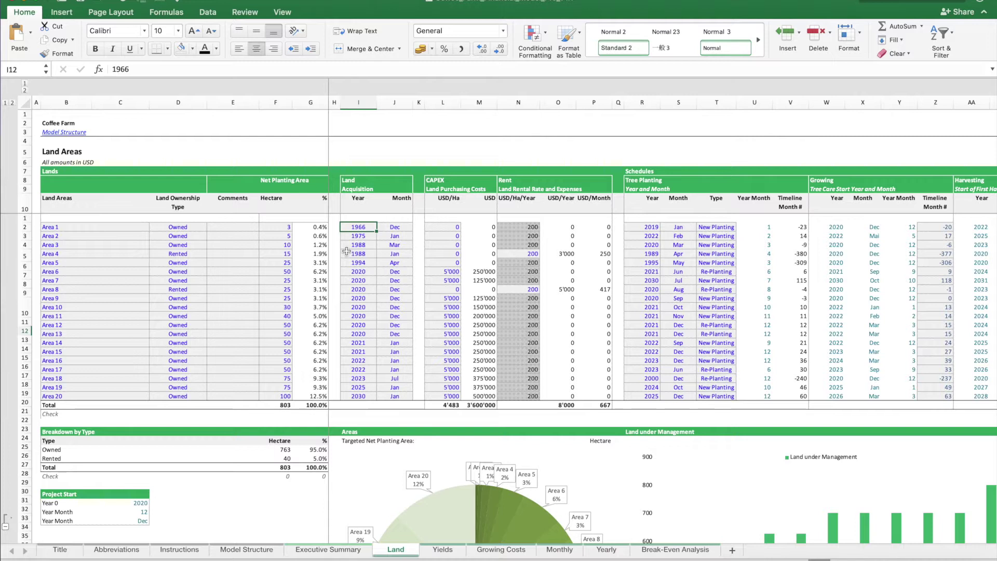
left_click(443, 271)
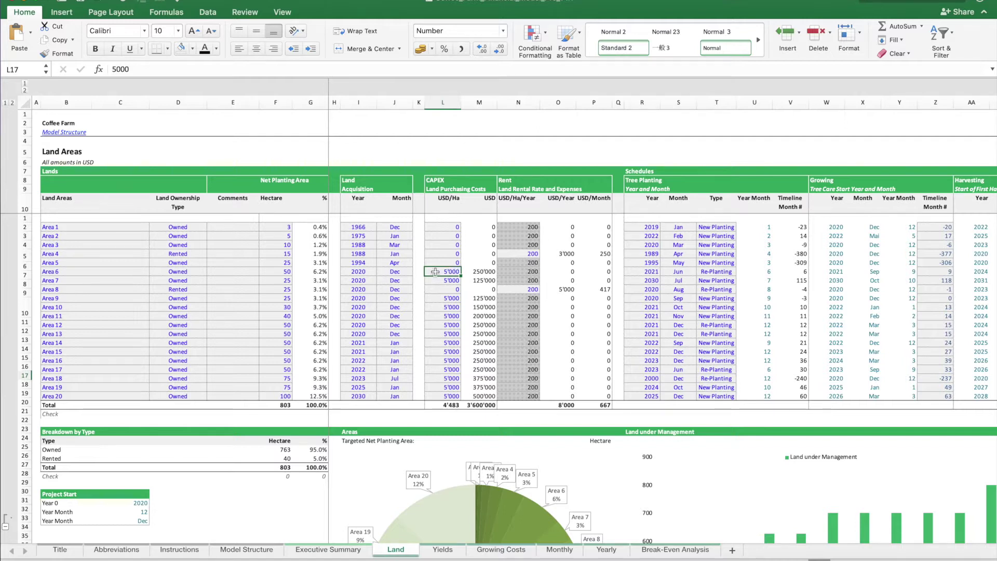
left_click(520, 254)
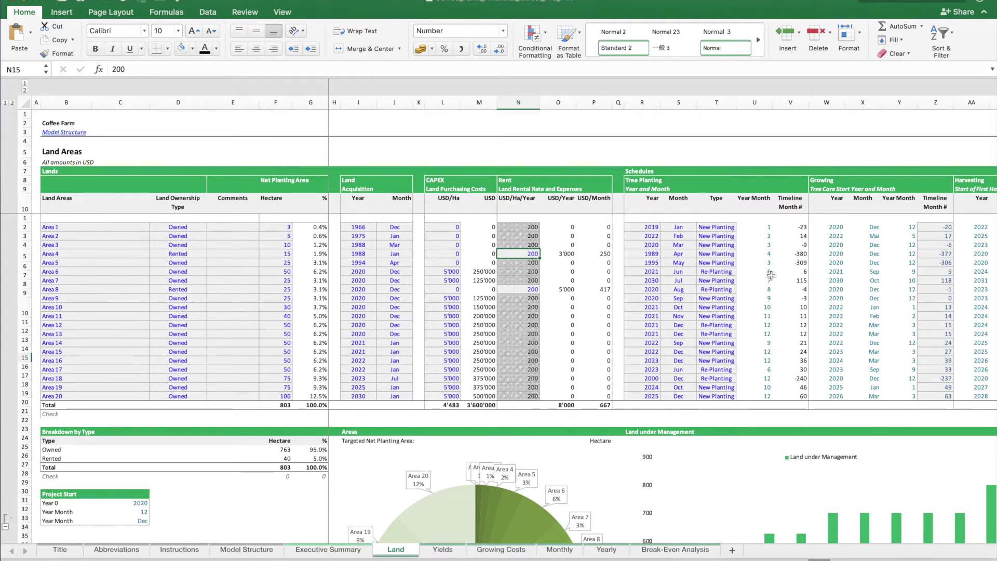
Step: Highlight the tree planting years and months of Areas 1 to 20 in the planting schedule
scroll(769, 275, "right", 8)
scroll(799, 276, "right", 1)
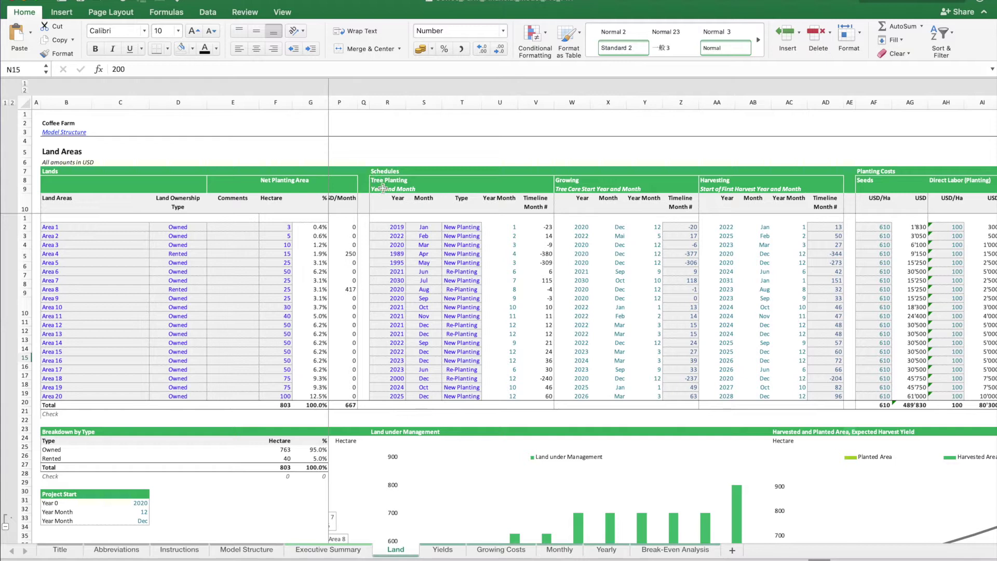
left_click_drag(392, 226, 431, 394)
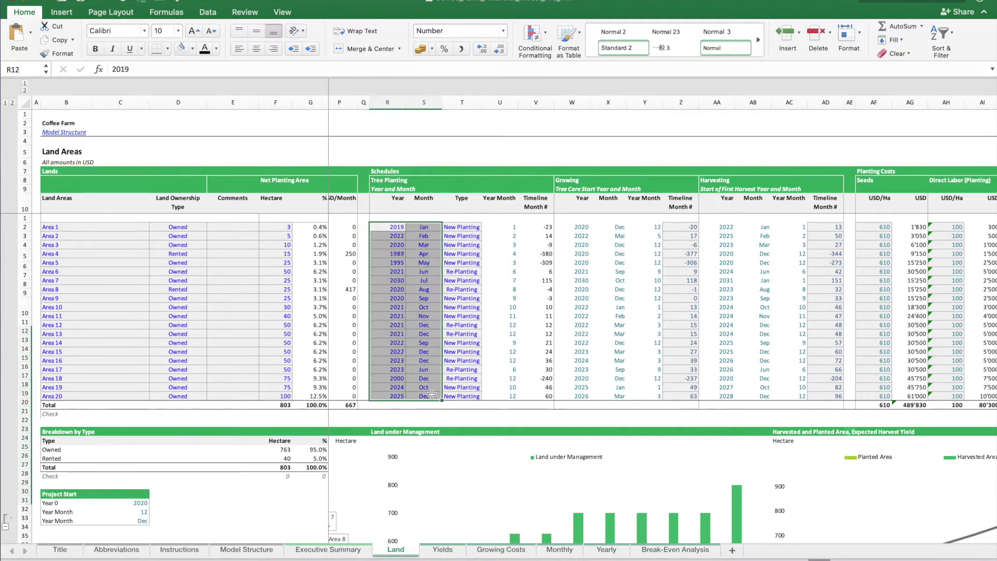
left_click(412, 274)
Step: Choose Re-Planting as the planting type for Area 6 and inspect the formula of its planting year
left_click(459, 228)
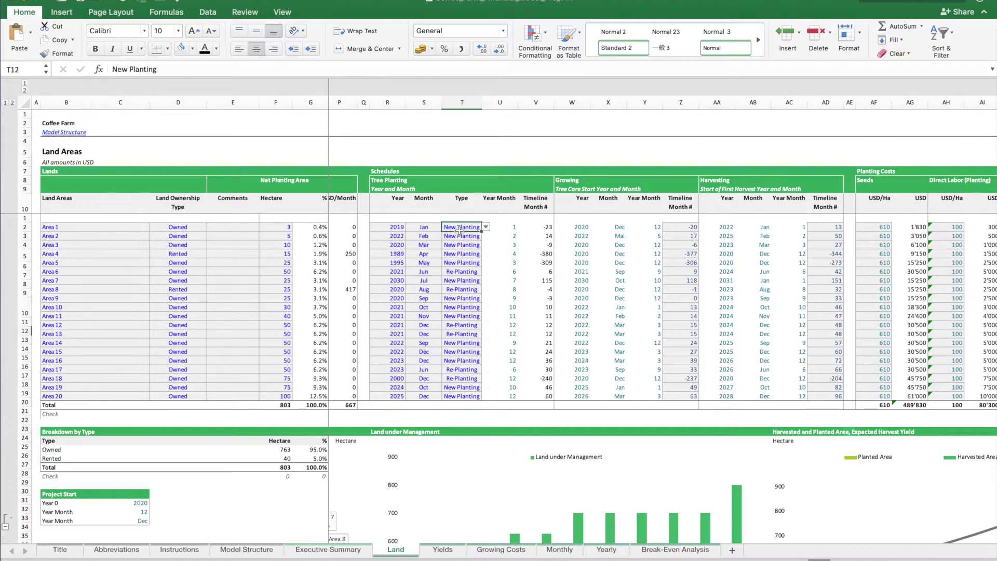
left_click(462, 271)
left_click(486, 274)
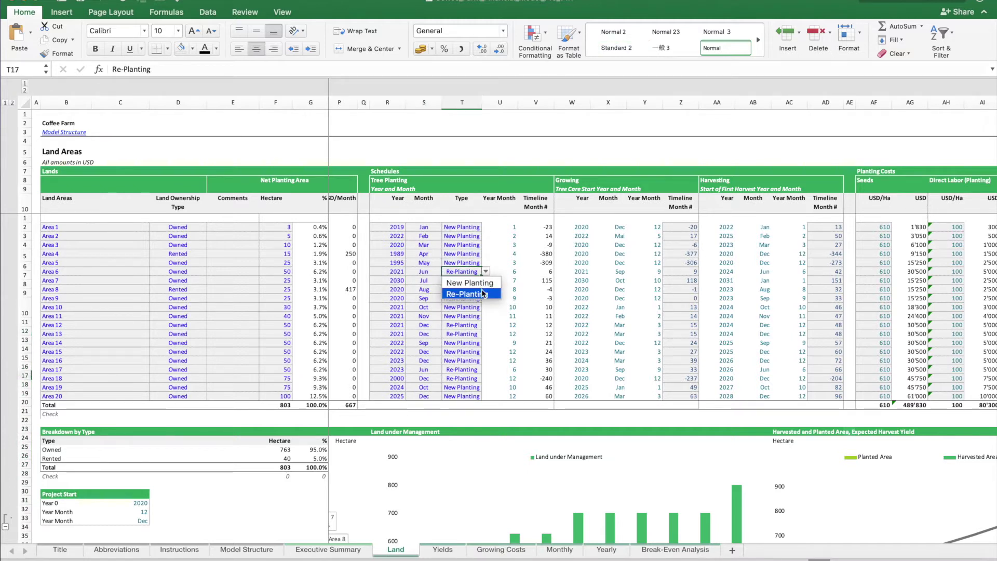
left_click(483, 293)
left_click(390, 270)
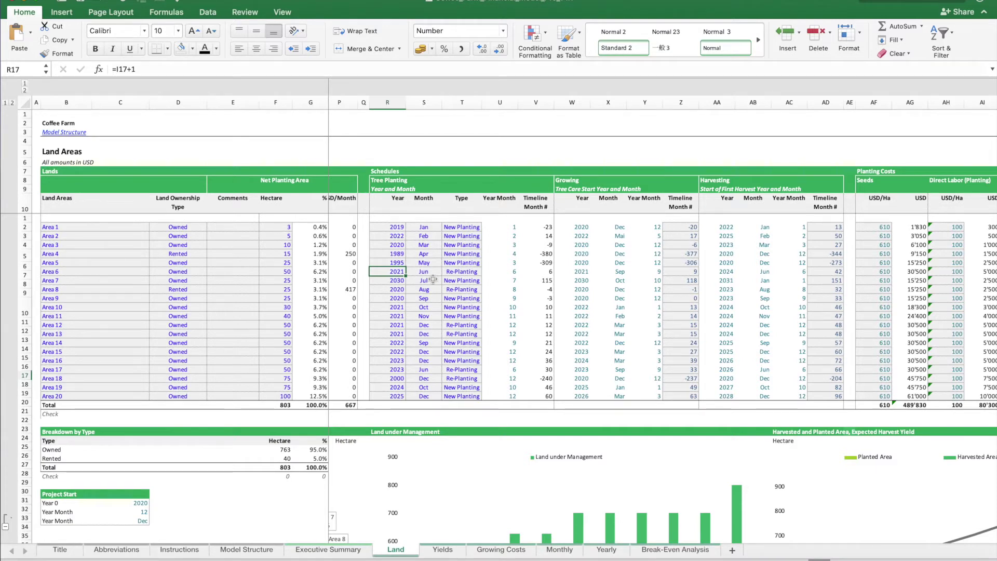
Step: Inspect the growing and first-harvest start year formulas on the Land sheet, along with the planting costs
left_click(577, 226)
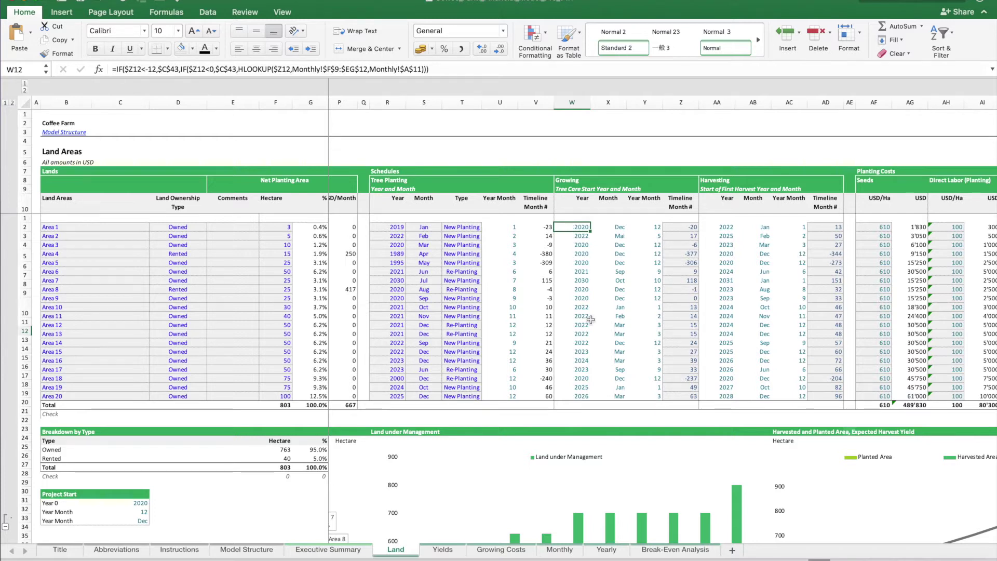
left_click(582, 397)
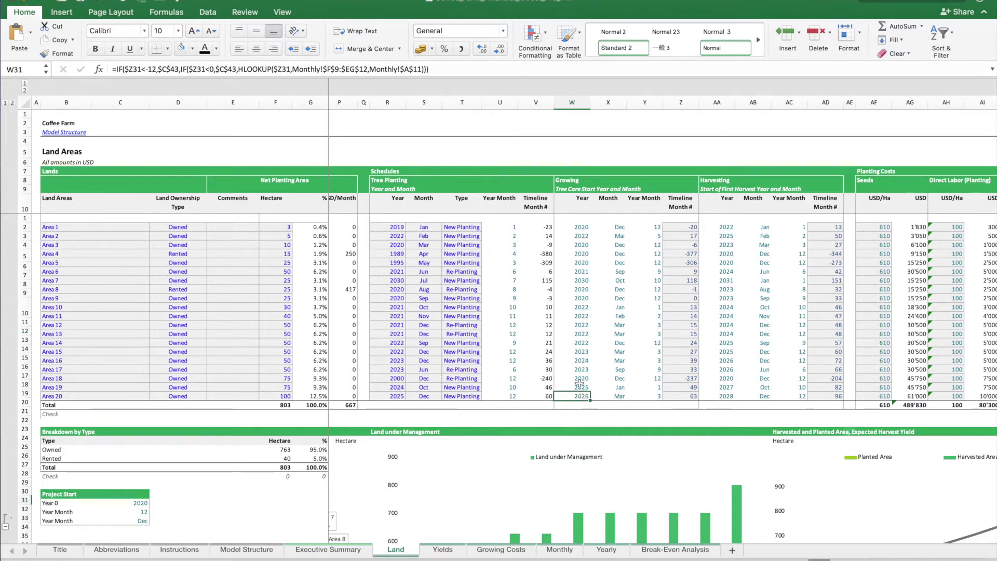
left_click(717, 235)
scroll(745, 262, "right", 3)
scroll(745, 263, "right", 2)
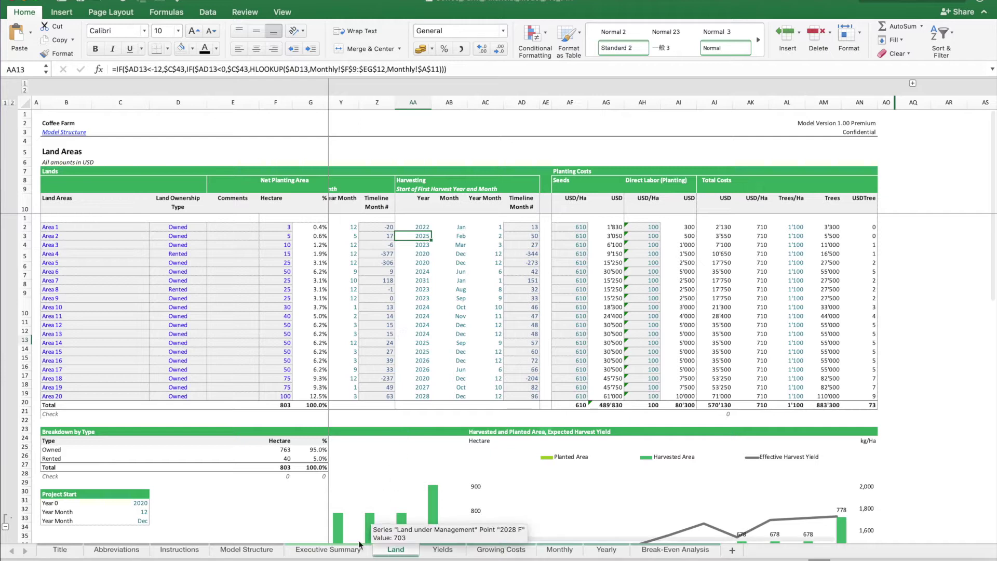
Step: Return to the Executive Summary and inspect the 2021 annual harvest yield basis and the 2022 annual change in base yield
left_click(345, 552)
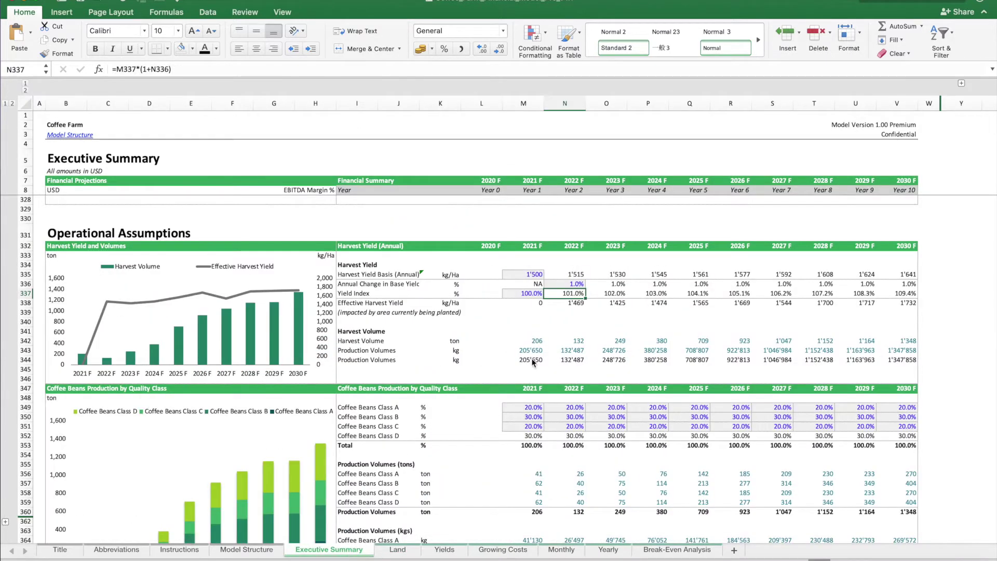
scroll(532, 358, "up", 2)
scroll(531, 358, "up", 1)
left_click(530, 326)
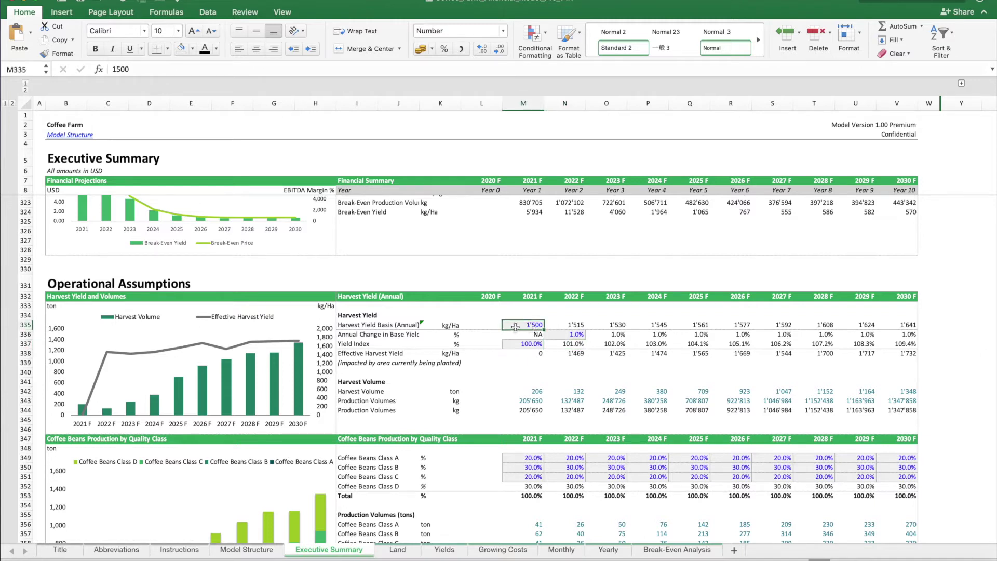
left_click(552, 337)
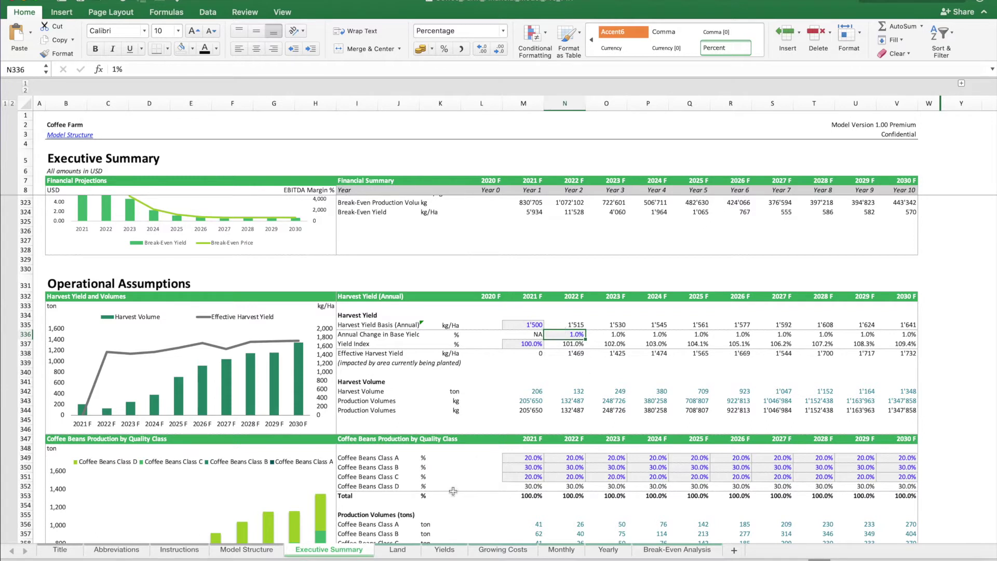
Step: Open the Yields sheet and highlight the August to November percentages in the monthly harvest schedule for Areas 1 to 19
left_click(443, 549)
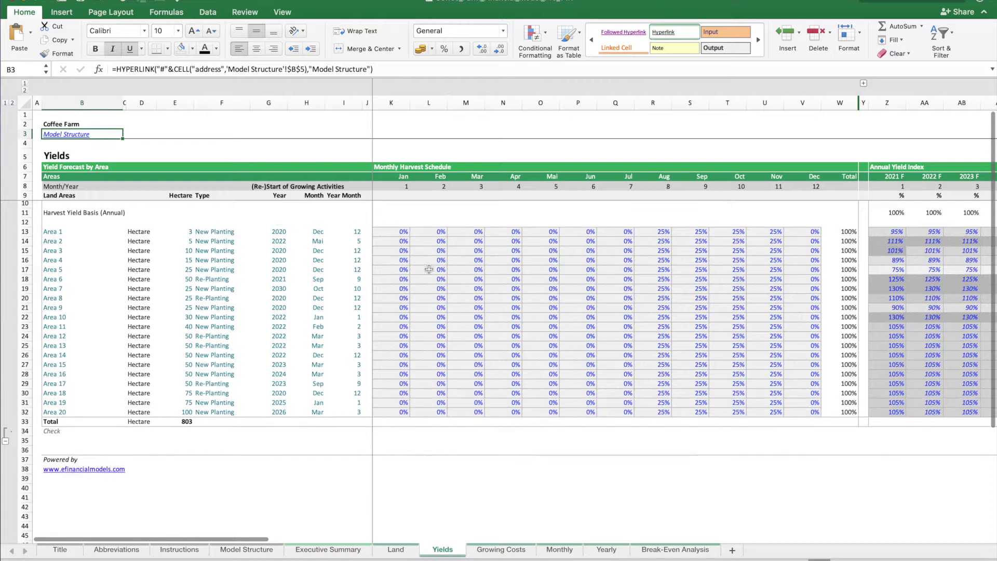
left_click(387, 233)
left_click_drag(656, 231, 769, 406)
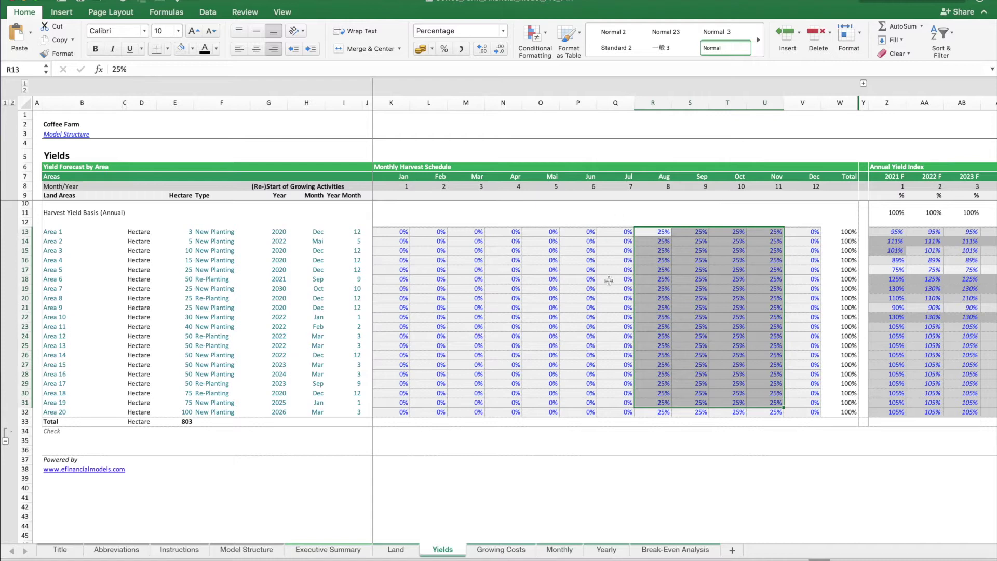
Step: Compare the harvest yield basis for 2021 to 2030 with Area 1's annual yield index on the Yields sheet
scroll(758, 302, "right", 6)
scroll(758, 303, "left", 3)
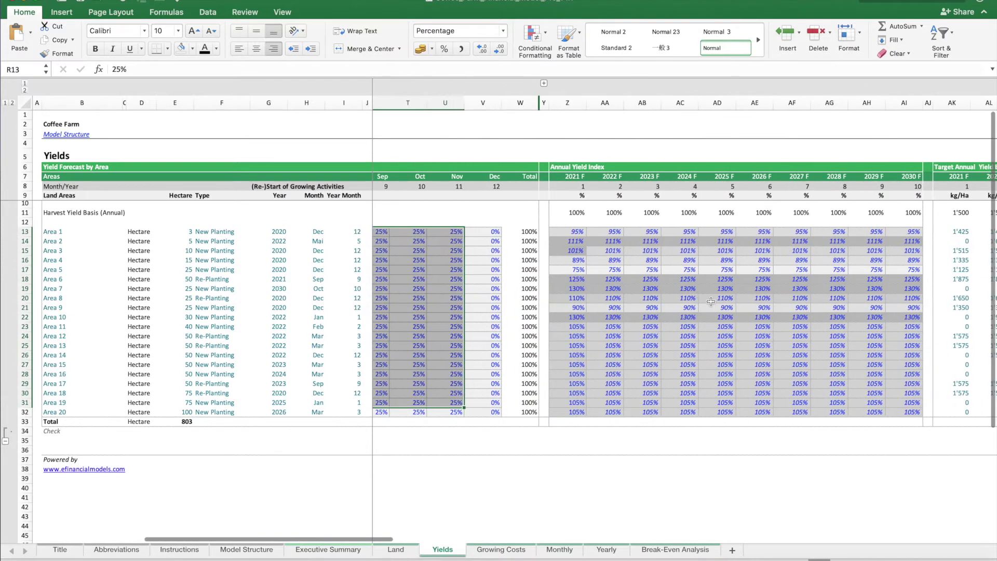
scroll(777, 268, "right", 5)
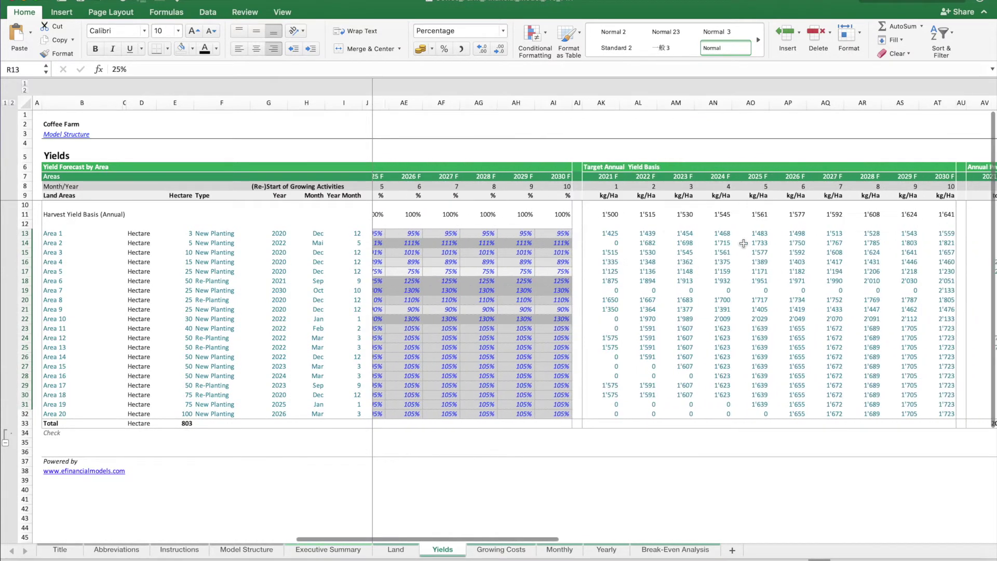
left_click_drag(583, 214, 935, 214)
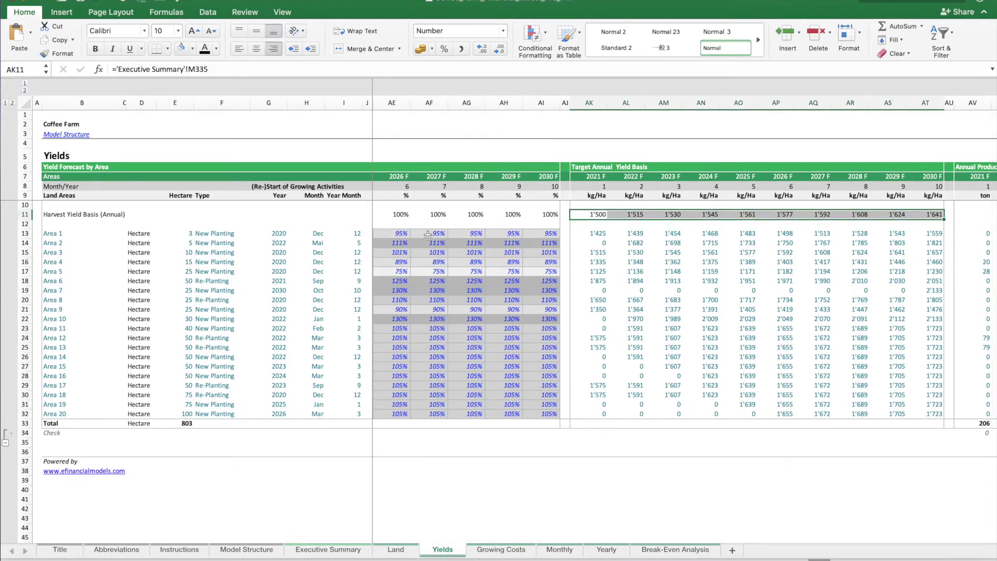
scroll(477, 237, "left", 5)
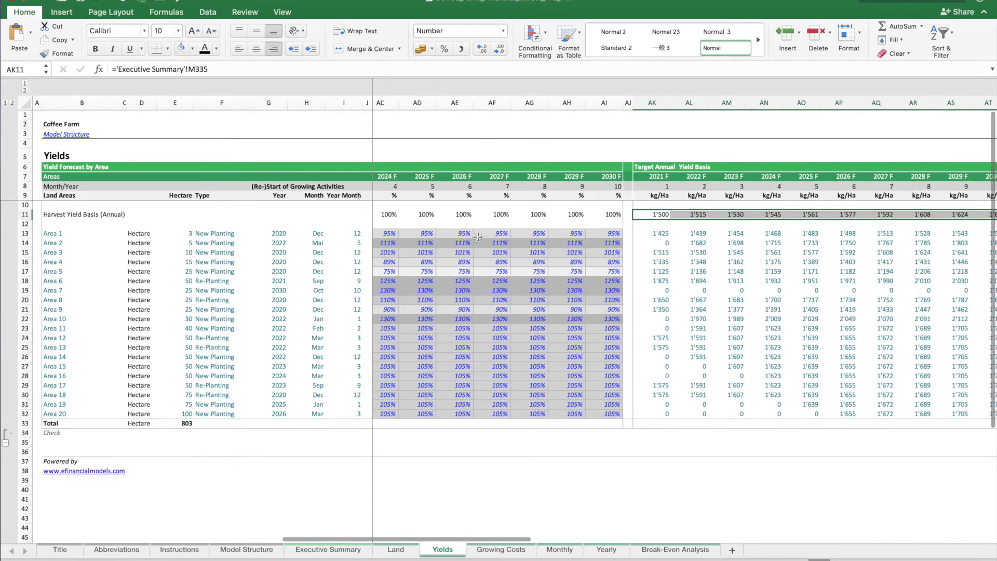
left_click(504, 230)
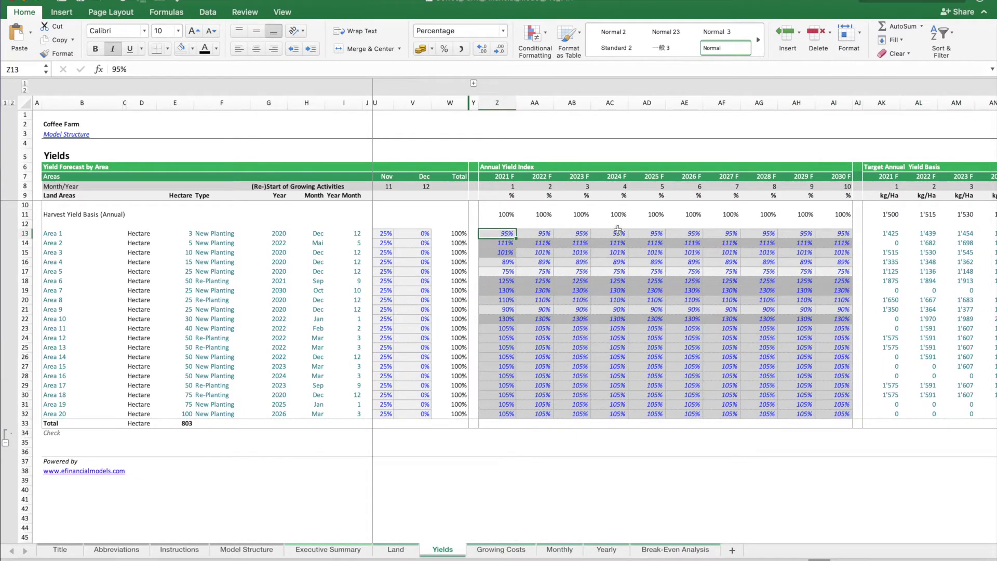
Step: Highlight the target annual yield basis for 2021 to 2030 and view the annual production volumes of coffee beans
scroll(909, 224, "right", 10)
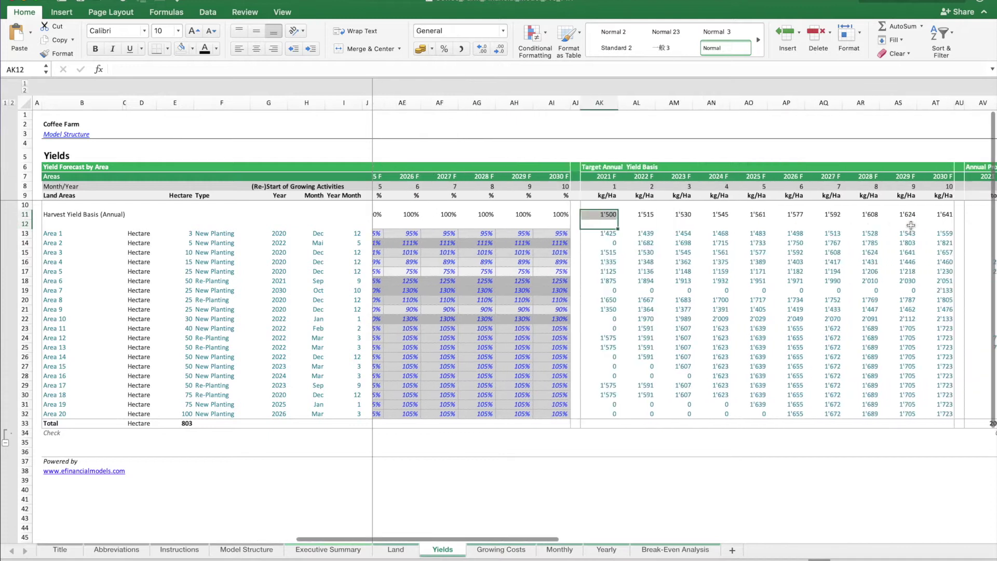
left_click_drag(530, 217, 878, 213)
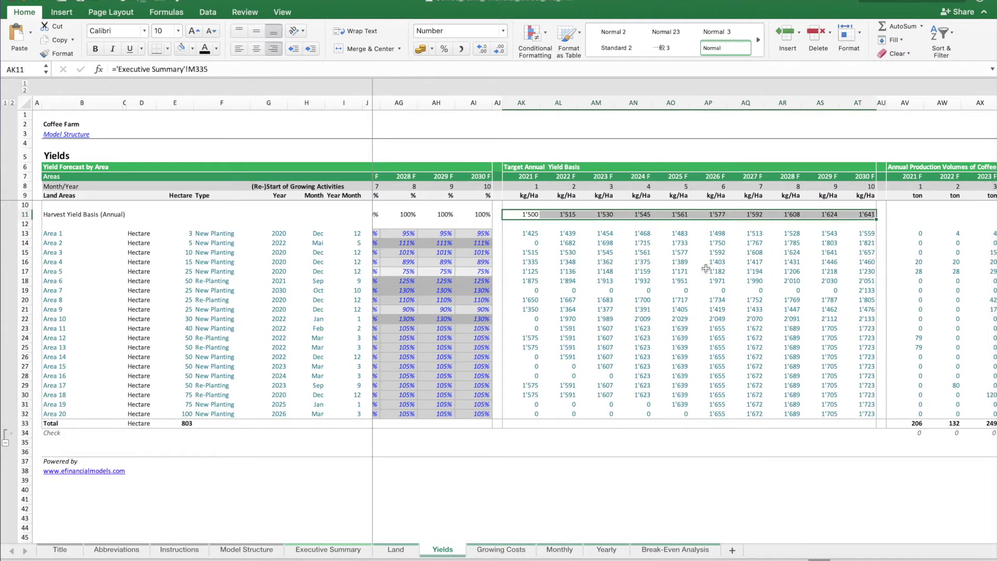
scroll(634, 289, "right", 6)
scroll(702, 289, "right", 3)
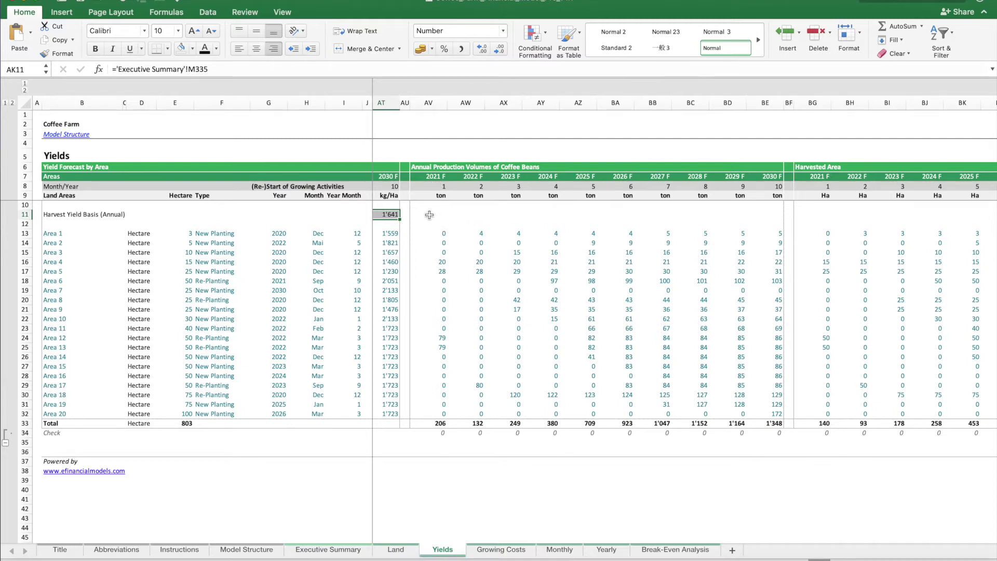
Step: View the Harvested Area table on the Yields sheet and inspect the total hectares for 2021 and 2028
scroll(596, 240, "right", 3)
scroll(596, 240, "right", 5)
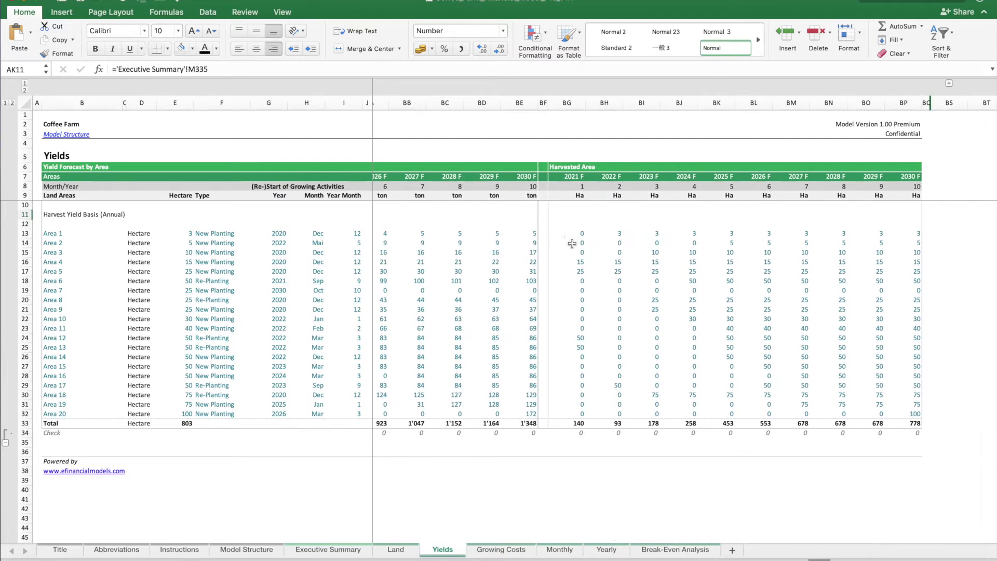
left_click(573, 429)
left_click(567, 424)
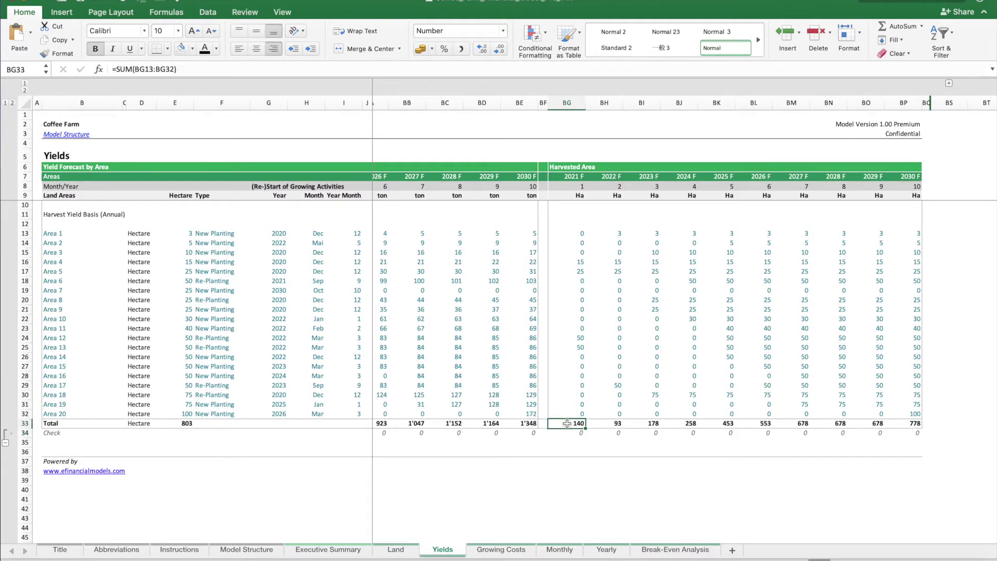
left_click(812, 425)
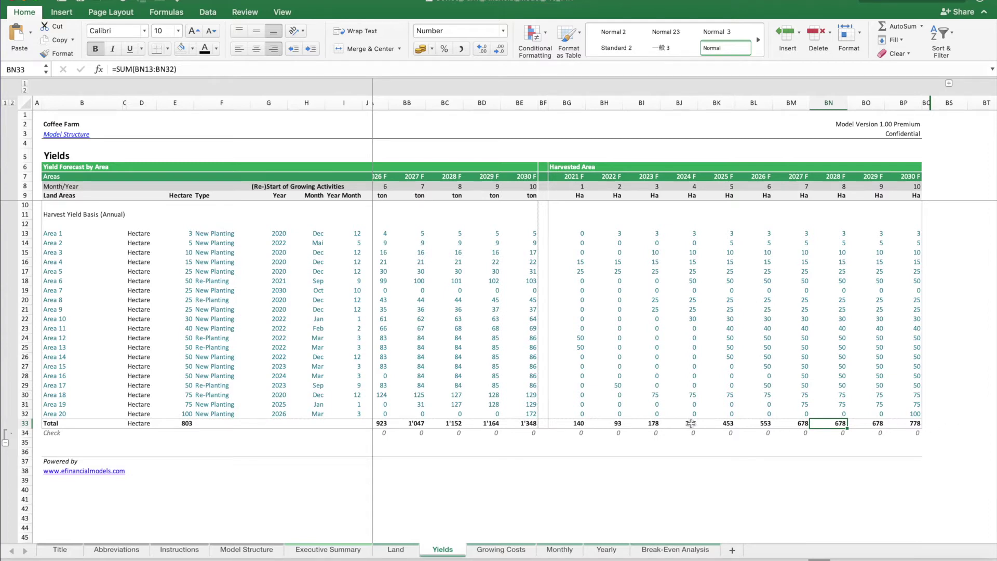
Step: Return to the Executive Summary and review coffee bean production by quality class and the coffee bean price assumptions
left_click(336, 553)
scroll(456, 404, "down", 5)
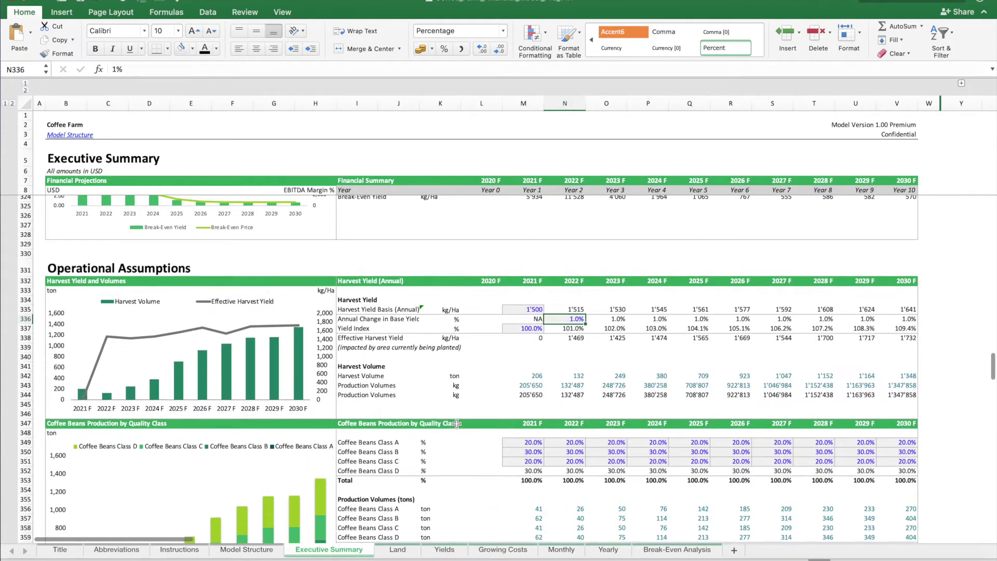
scroll(459, 337, "up", 2)
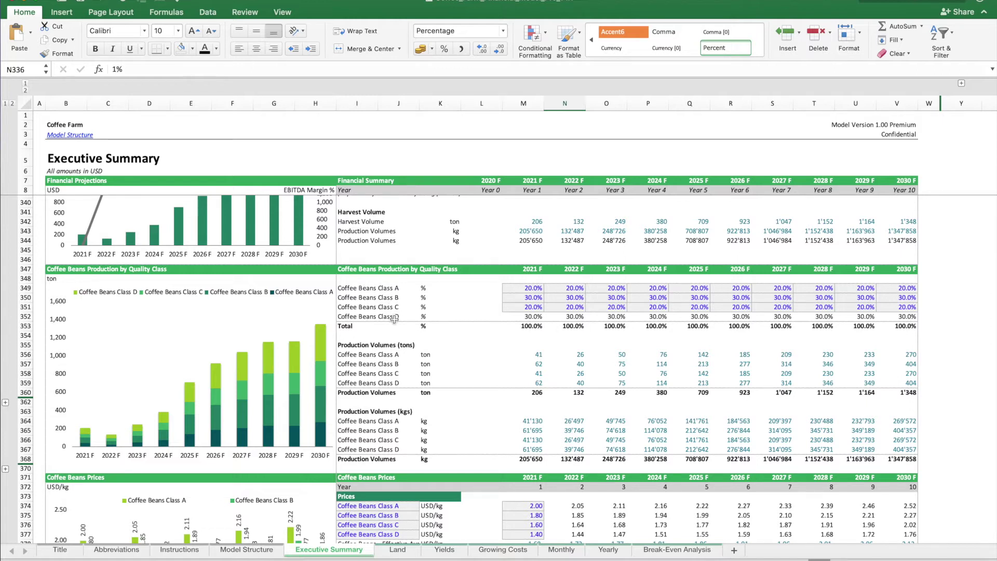
scroll(557, 297, "down", 8)
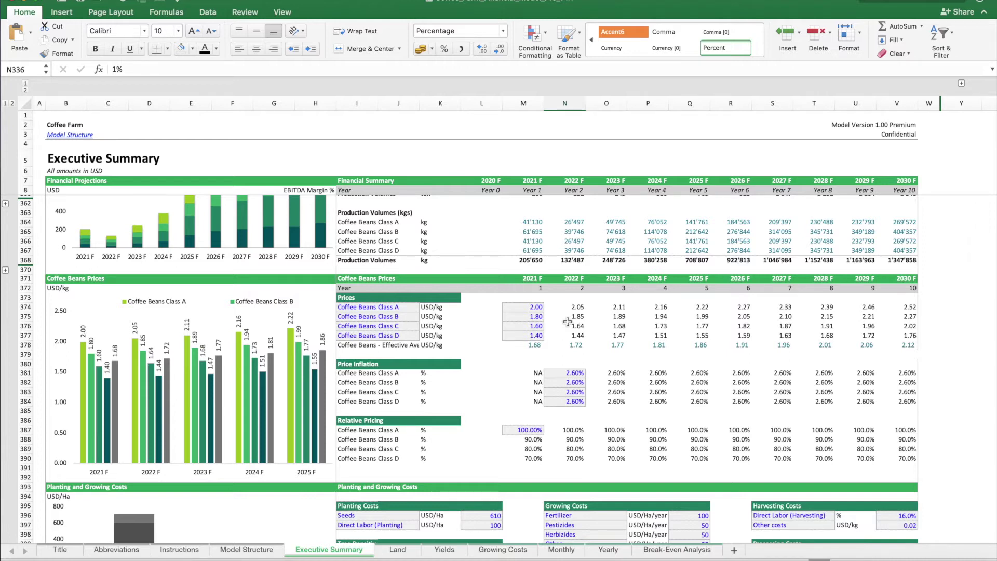
Step: Review the Planting and Growing Costs assumptions, including planting, growing, harvesting and processing costs
scroll(500, 456, "down", 8)
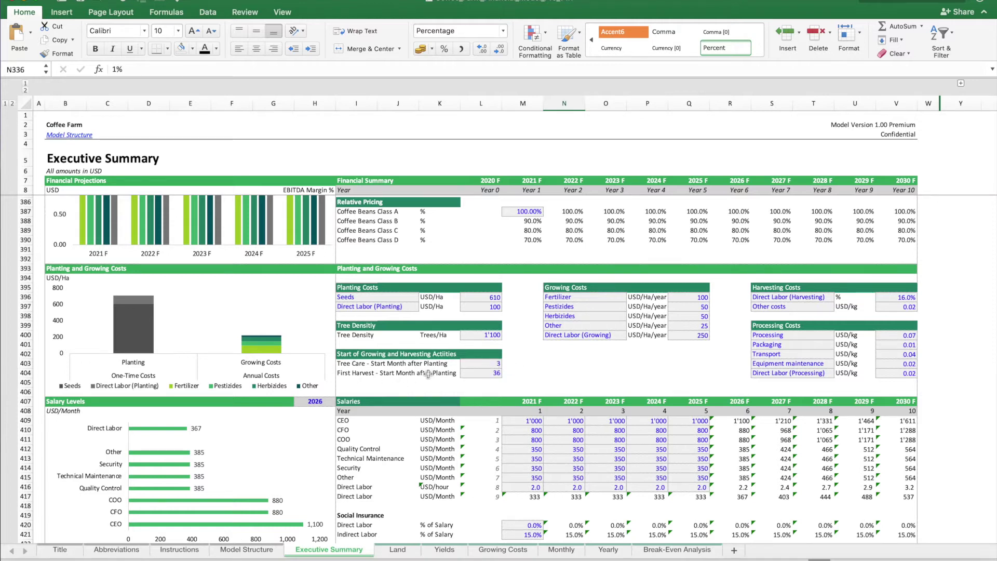
scroll(582, 348, "right", 6)
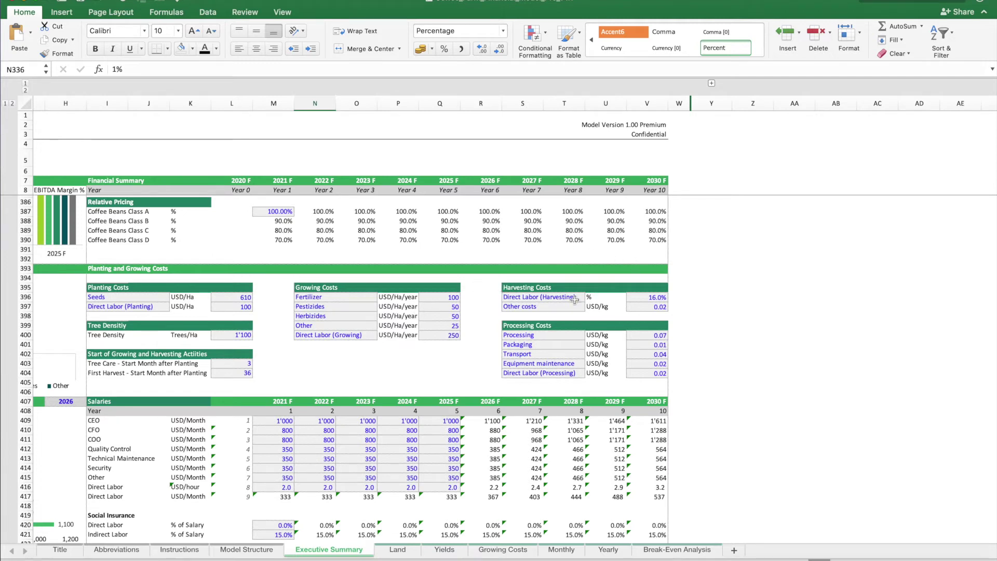
scroll(520, 326, "left", 3)
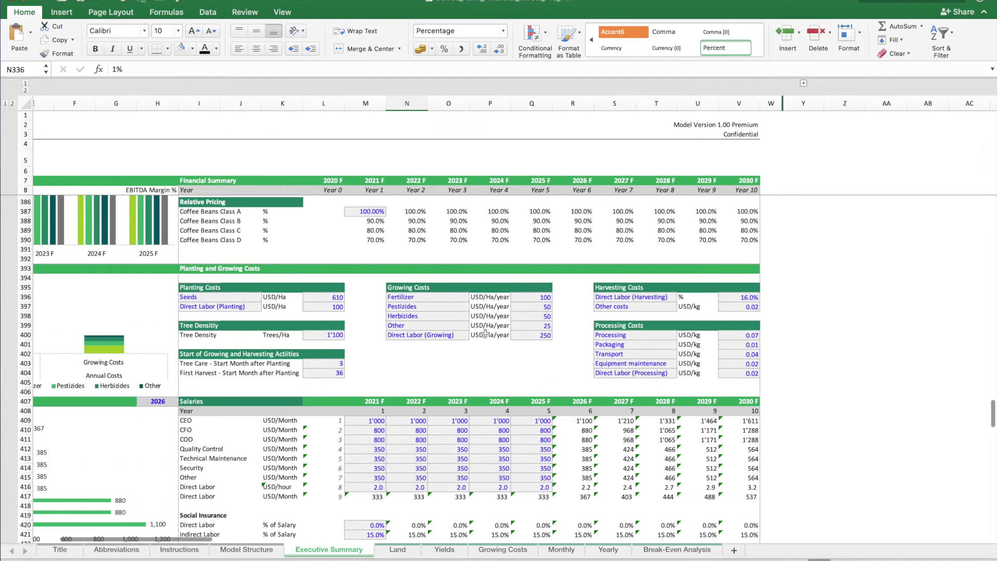
scroll(486, 334, "left", 4)
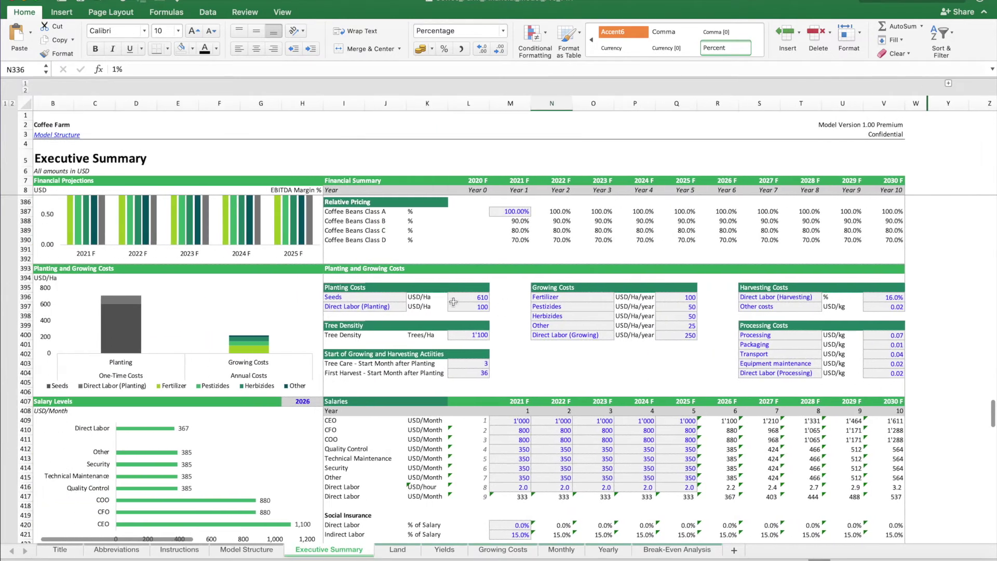
Step: Open the Growing Costs sheet, highlight the January to December fertilizer cost allocation, and inspect Area 1's February share
left_click(493, 553)
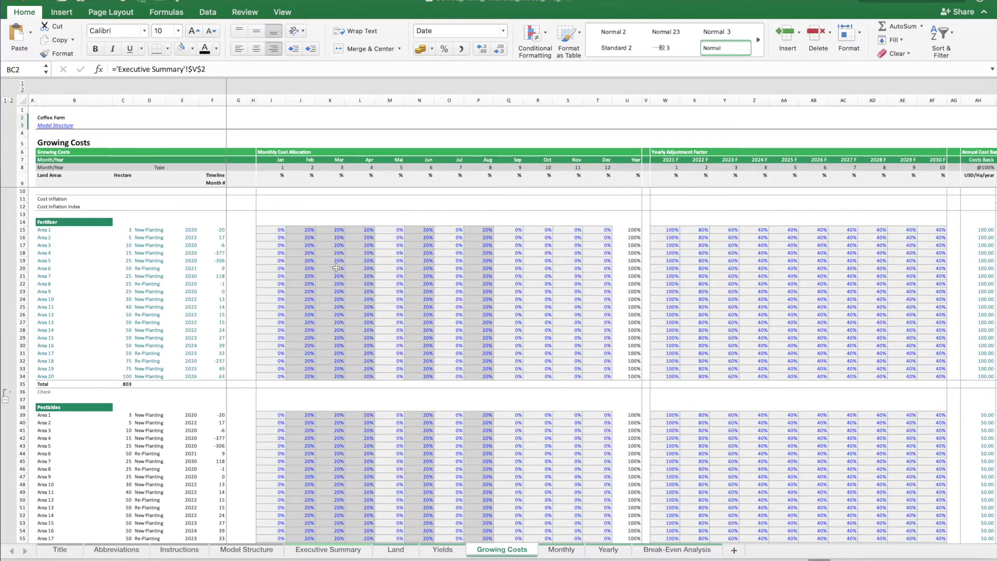
left_click(268, 152)
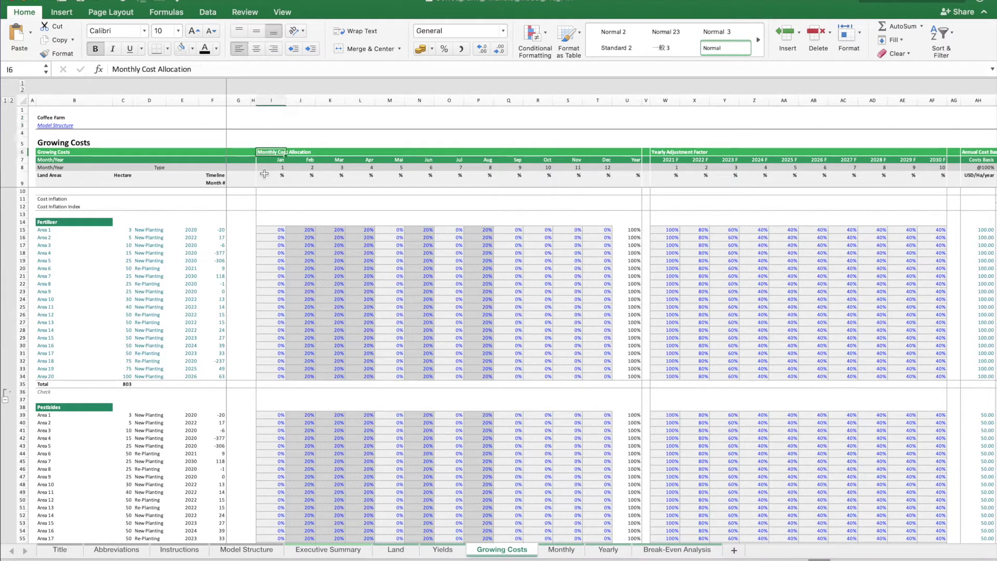
left_click_drag(268, 230, 601, 383)
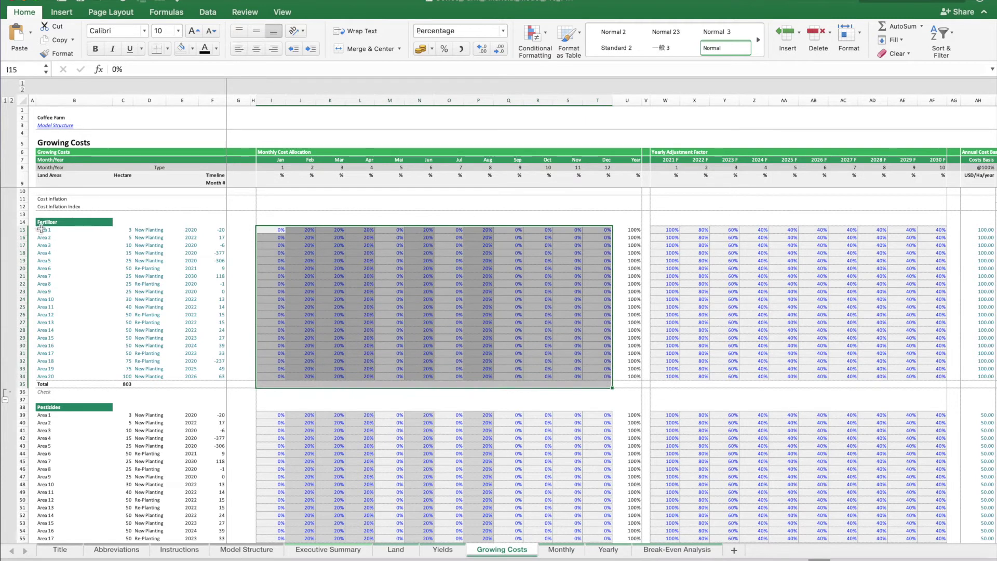
left_click(304, 232)
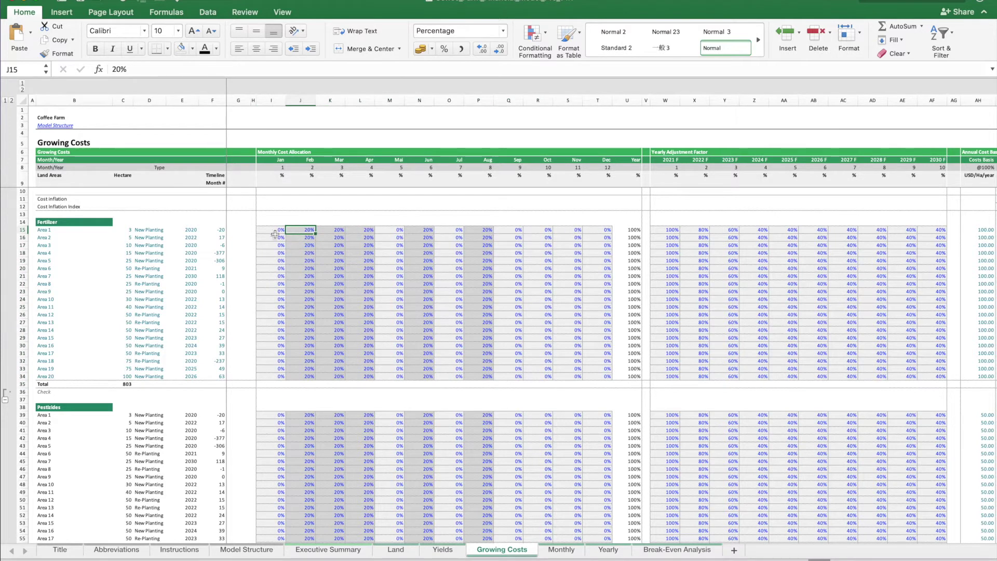
Step: Highlight Area 1's yearly fertilizer adjustment factors for 2021 to 2030
scroll(540, 243, "right", 10)
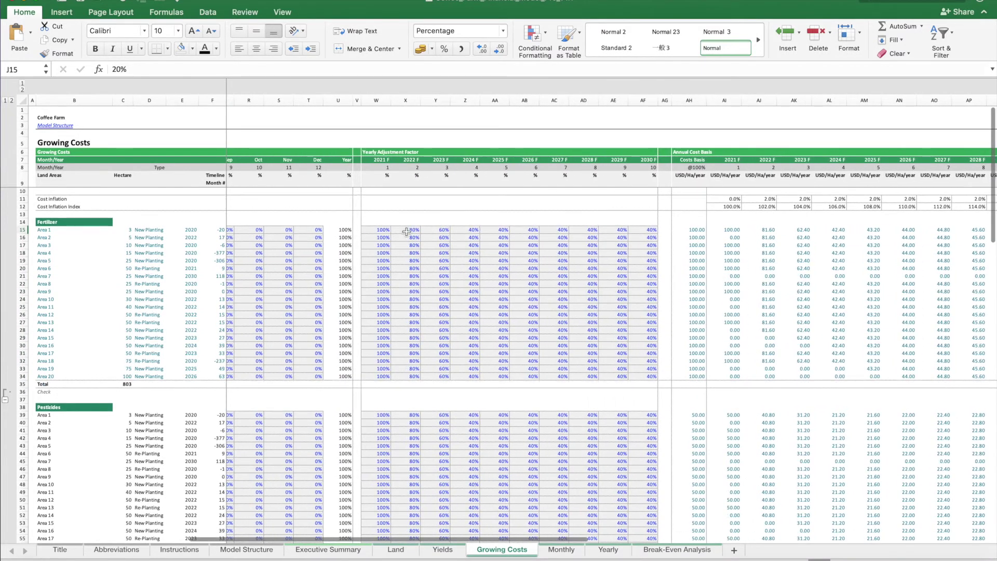
left_click(379, 228)
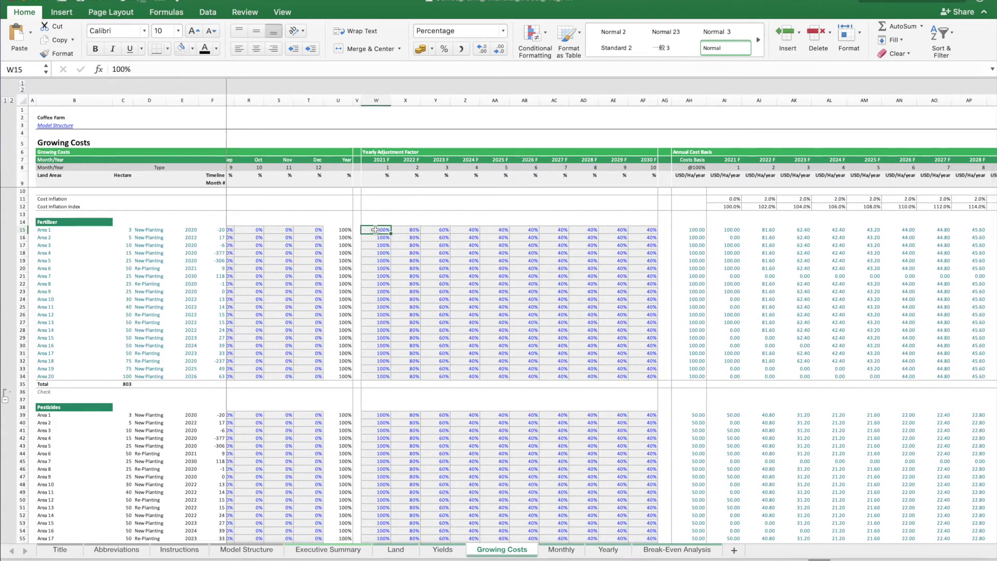
left_click_drag(374, 230, 642, 230)
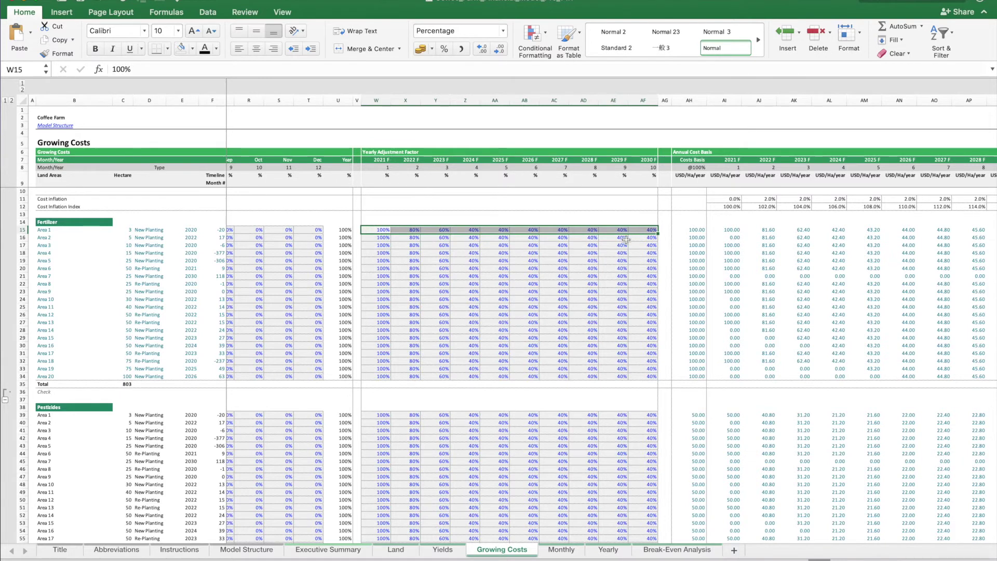
Step: Inspect the formulas for Area 1's 2021 fertilizer cost per hectare and Area 3's 2025 annual cost in USD
scroll(725, 244, "right", 10)
scroll(724, 244, "right", 3)
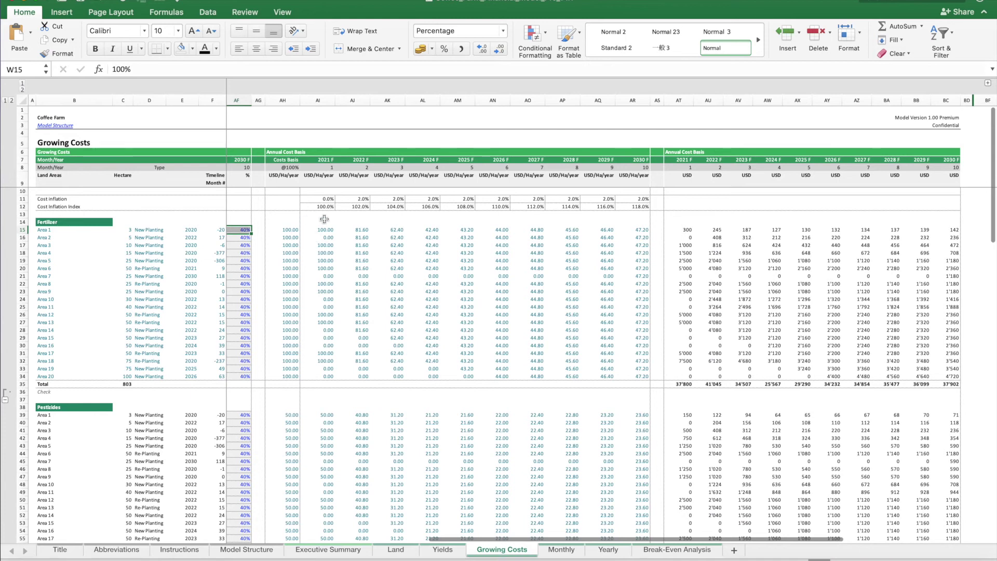
left_click(312, 229)
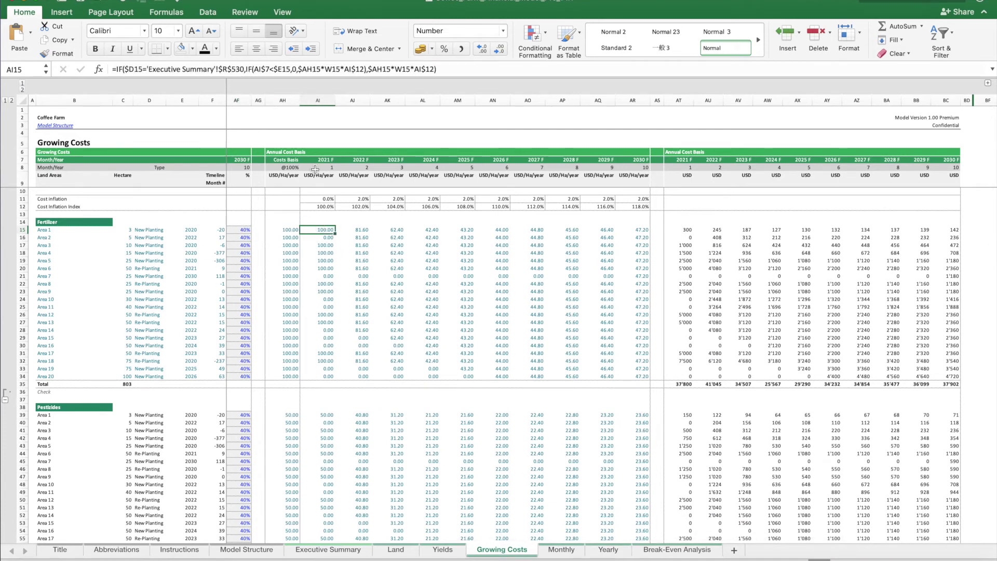
left_click(46, 222)
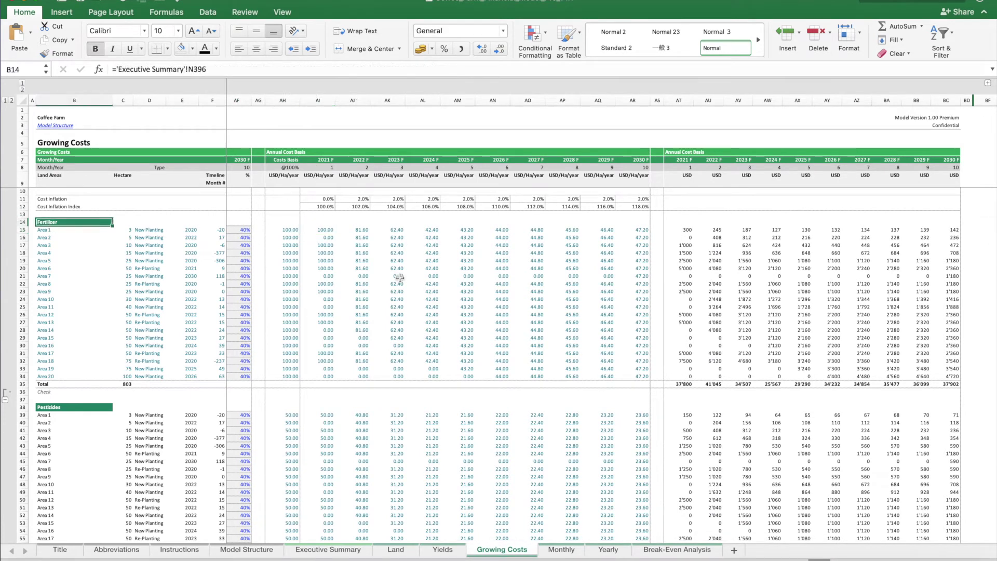
left_click(796, 244)
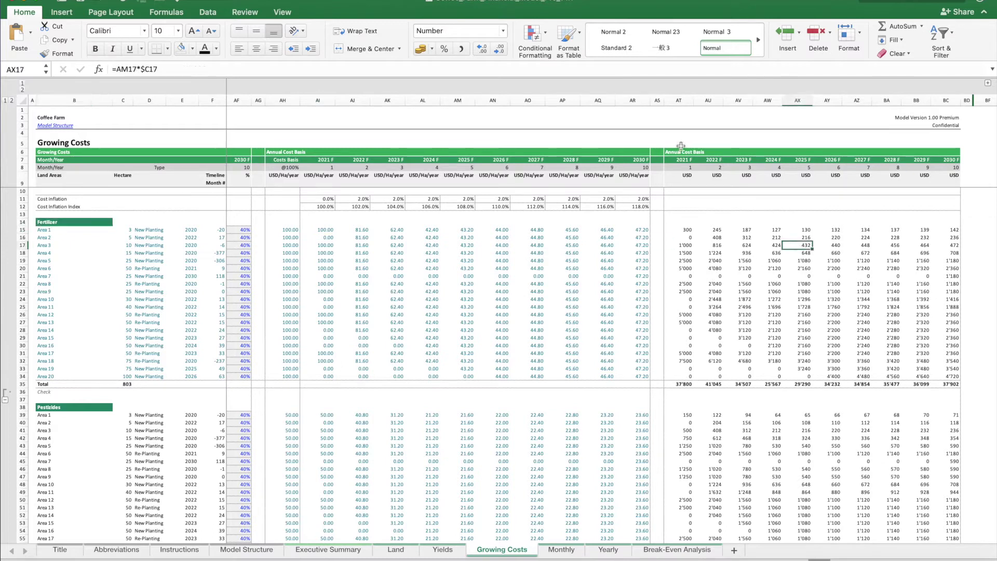
Step: Examine the Pesticides, Herbicides, Other and Direct Labor (Growing) sections, including their yearly adjustment factors and monthly cost allocations
scroll(181, 301, "down", 8)
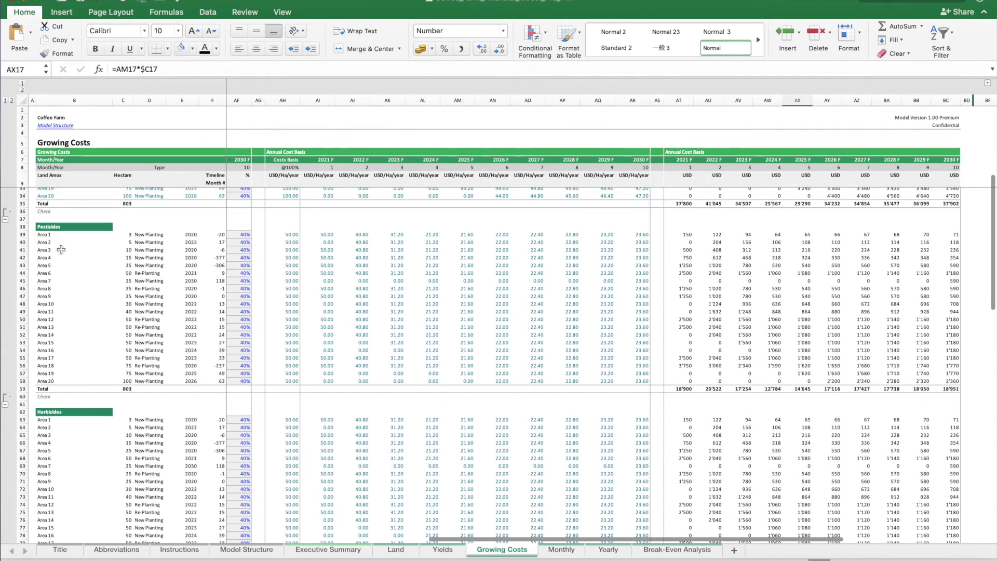
scroll(60, 249, "up", 8)
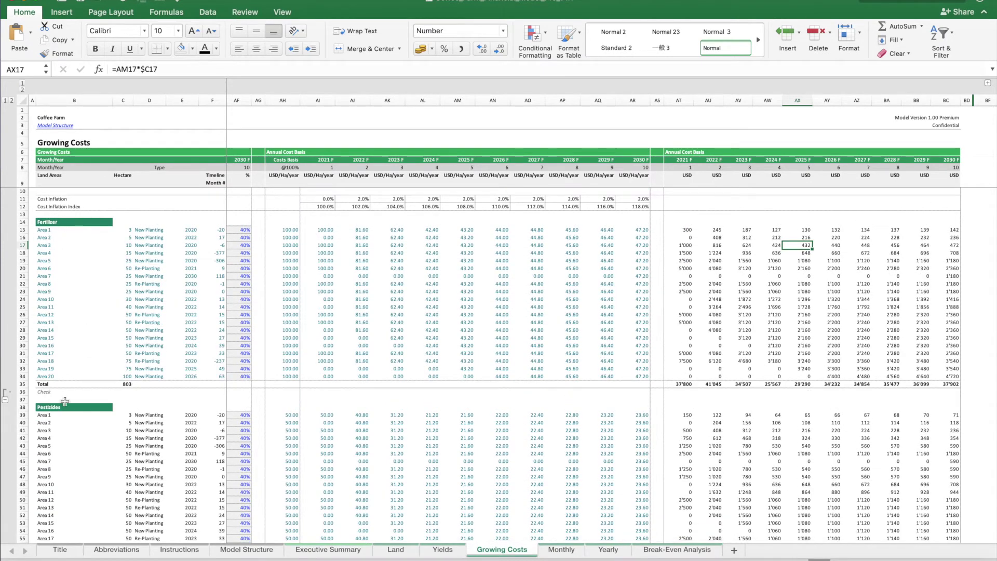
scroll(64, 401, "down", 12)
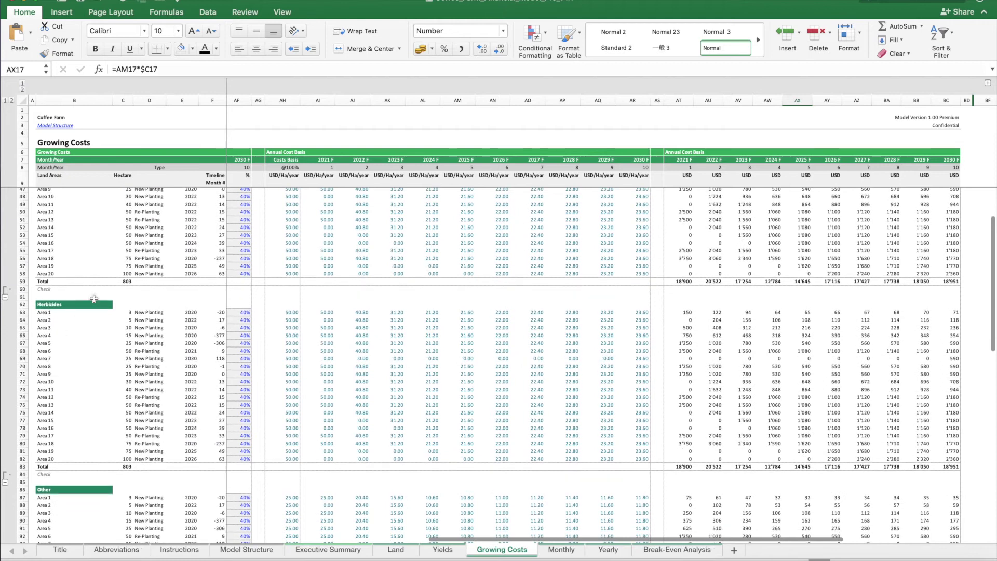
scroll(110, 355, "down", 4)
scroll(109, 356, "down", 4)
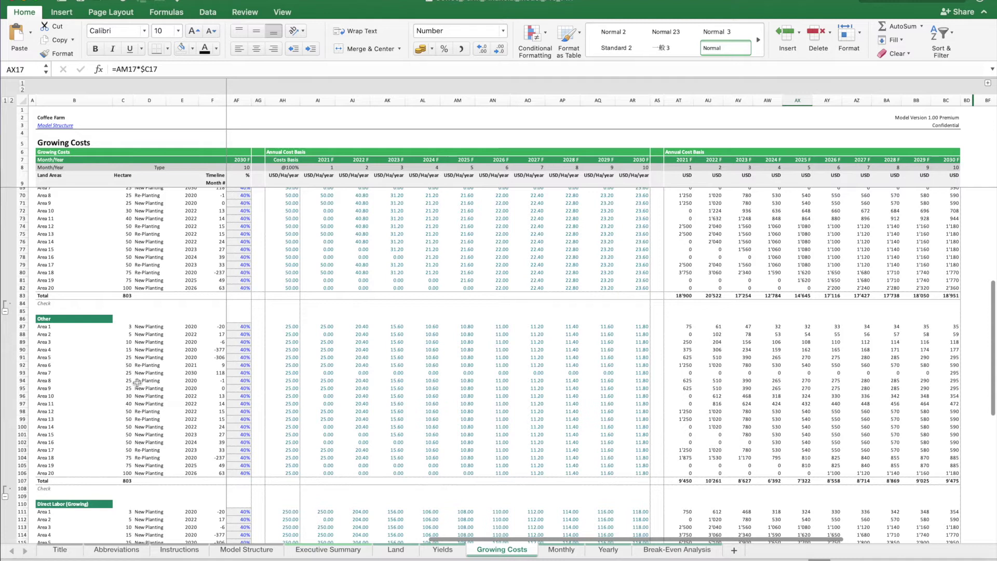
scroll(416, 368, "left", 10)
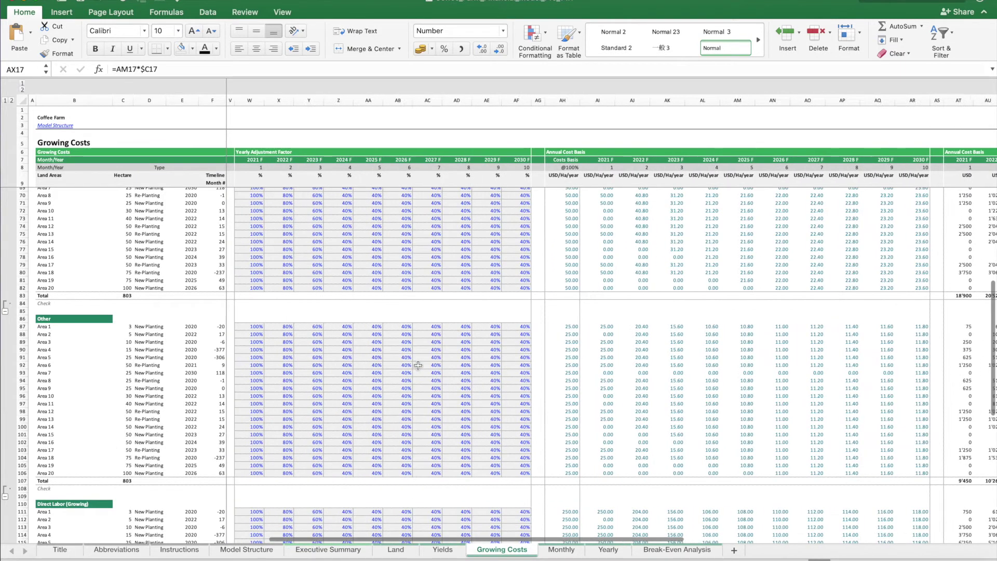
scroll(418, 366, "left", 10)
scroll(462, 332, "down", 9)
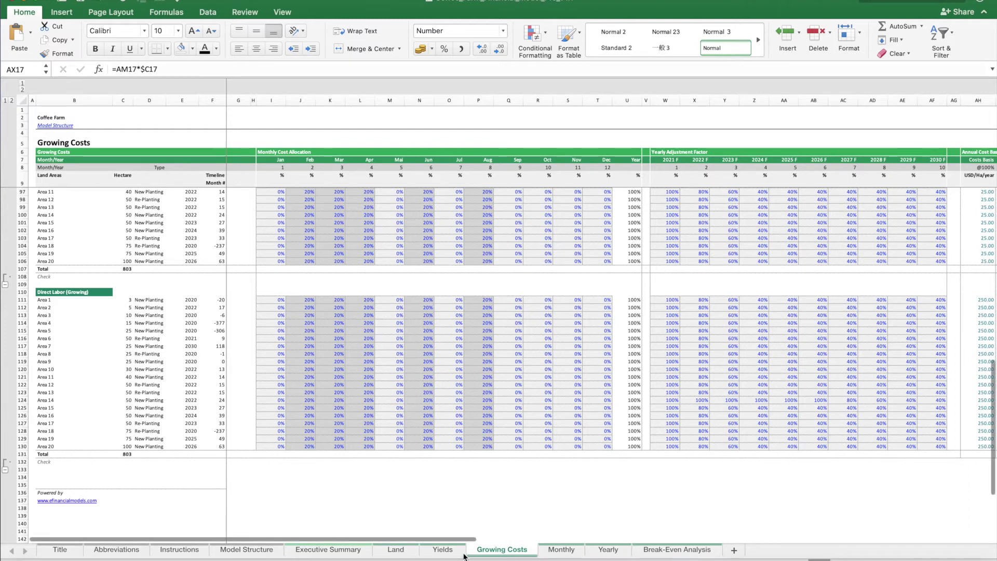
Step: Return to the Executive Summary and highlight the salary rows from CEO to Other for 2021 to 2030
left_click(335, 552)
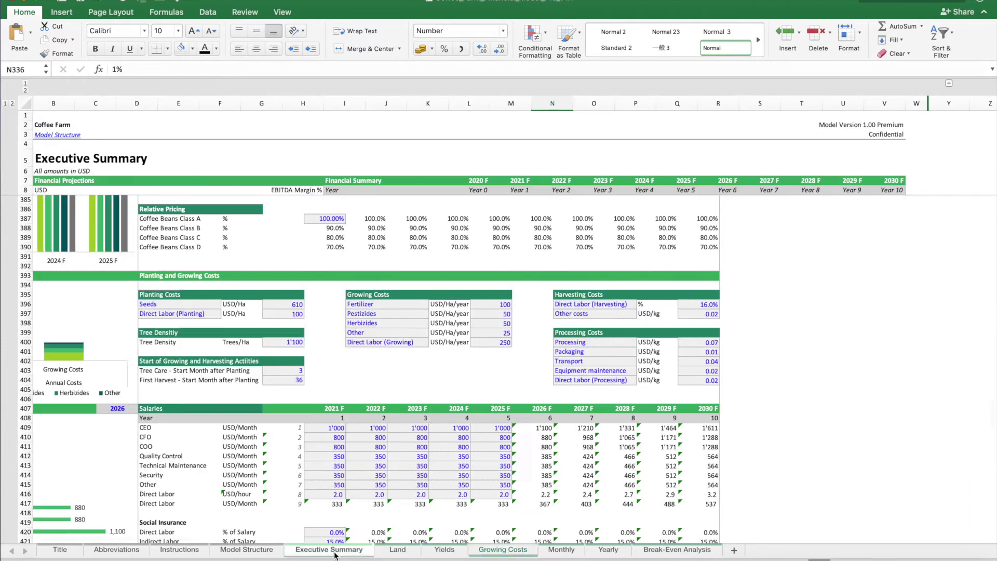
scroll(522, 434, "down", 5)
scroll(429, 321, "up", 7)
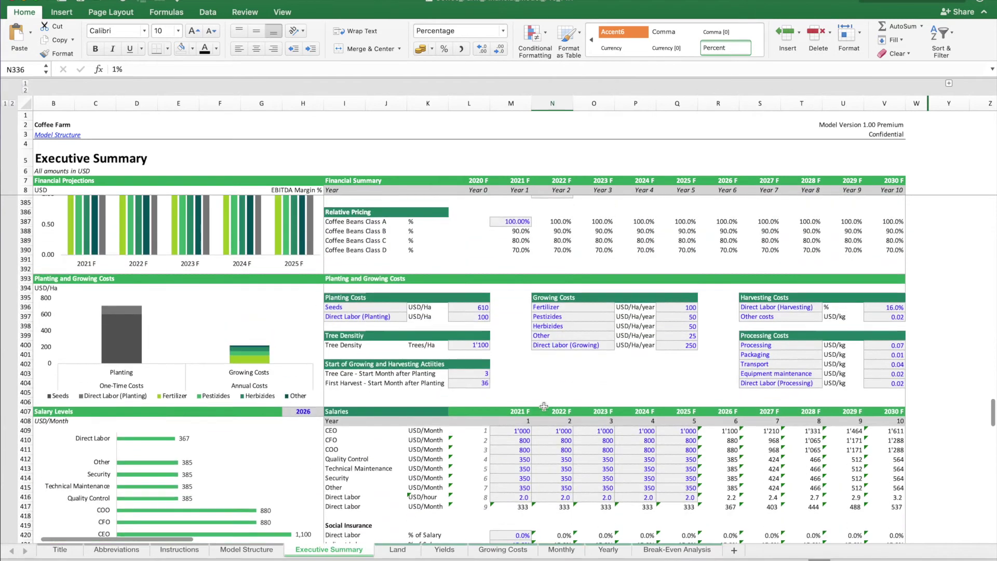
scroll(428, 322, "down", 5)
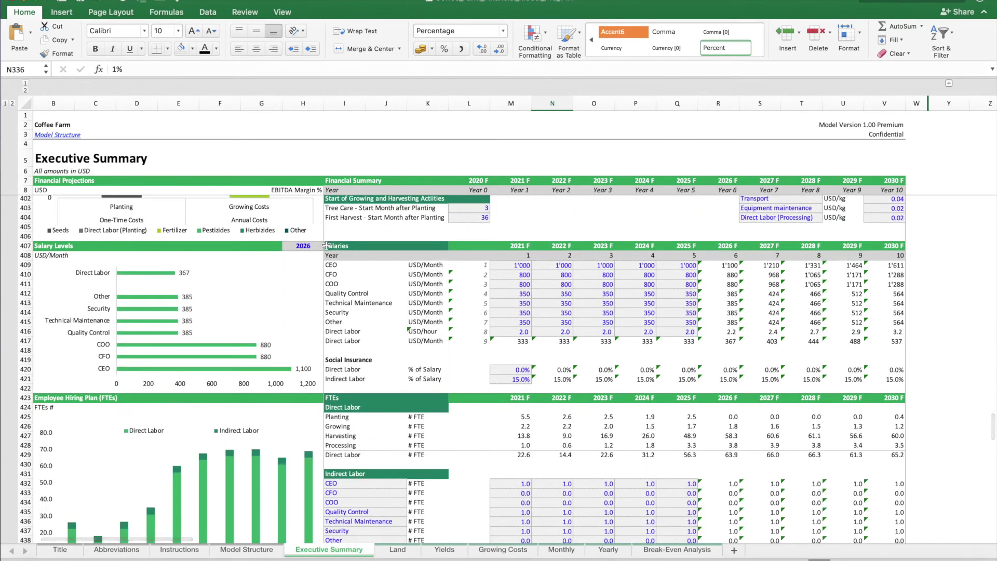
left_click_drag(329, 267, 887, 324)
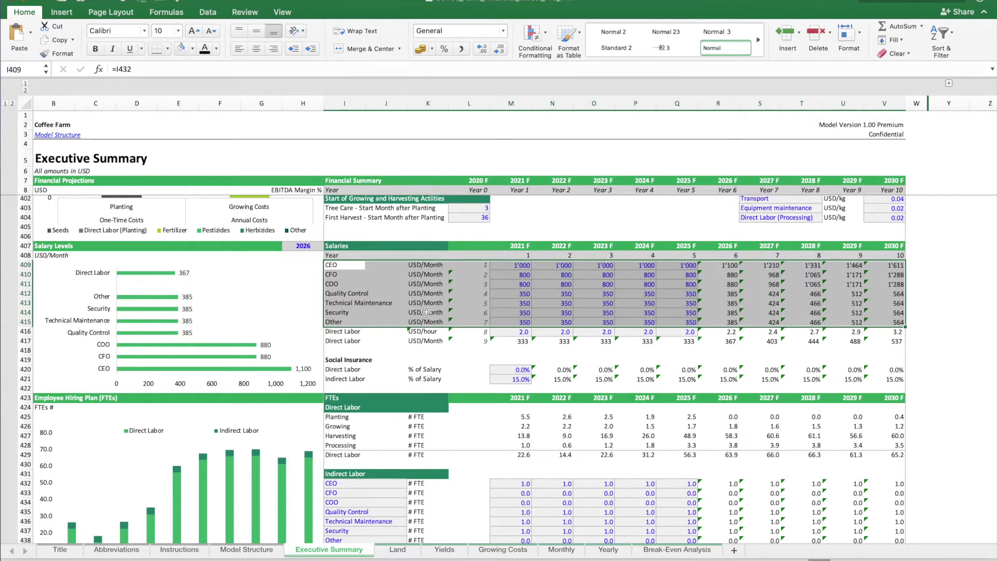
Step: Inspect the direct labor total and the indirect labor CEO entry in the FTE plan, and view the Labor Costs section
scroll(556, 375, "down", 5)
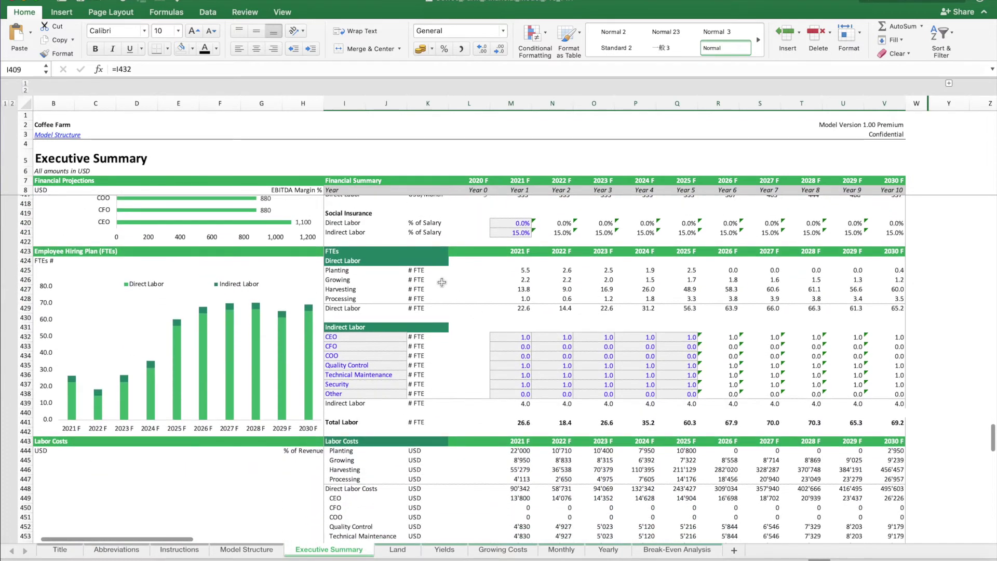
scroll(339, 305, "down", 1)
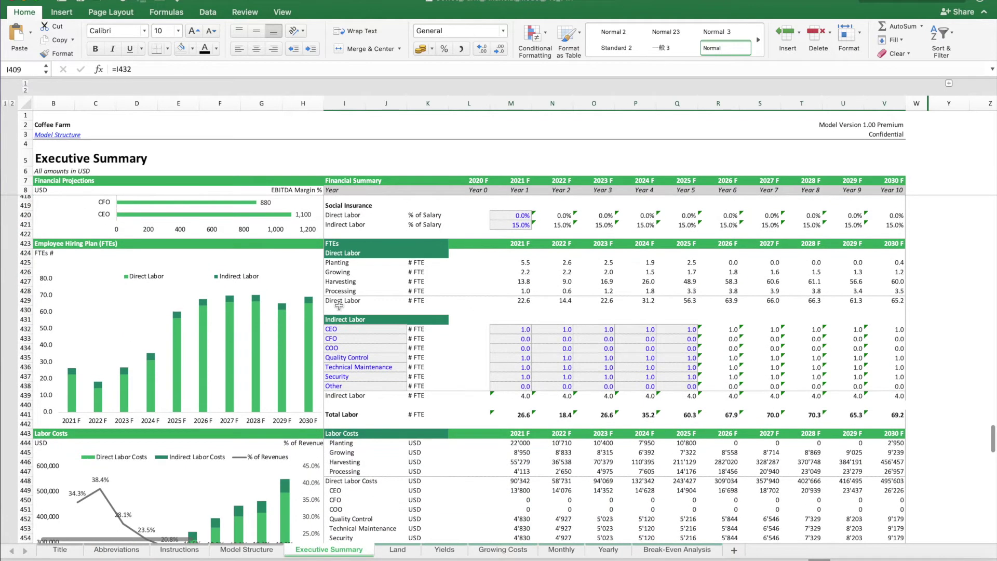
left_click(339, 301)
left_click(335, 329)
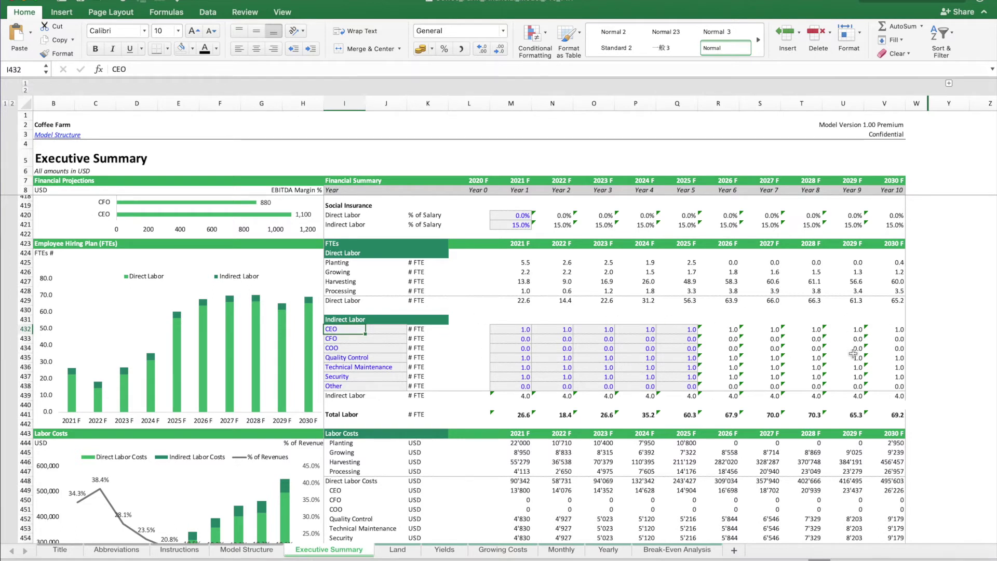
scroll(853, 353, "down", 2)
scroll(853, 354, "down", 6)
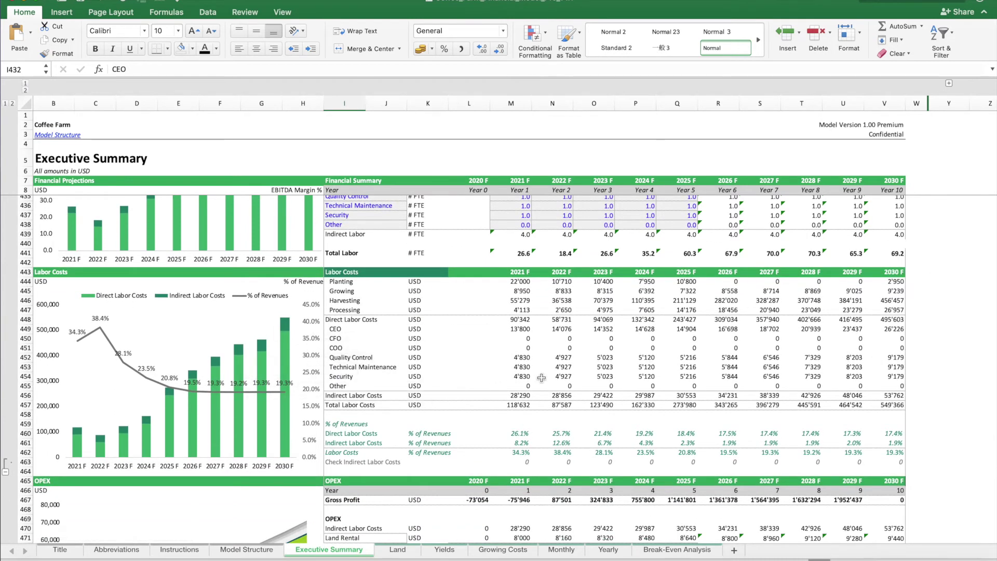
Step: Highlight the OPEX categories from Exhibitions & Trade Fairs to Other, and inspect the formula behind the 2020 land CAPEX
scroll(541, 377, "down", 13)
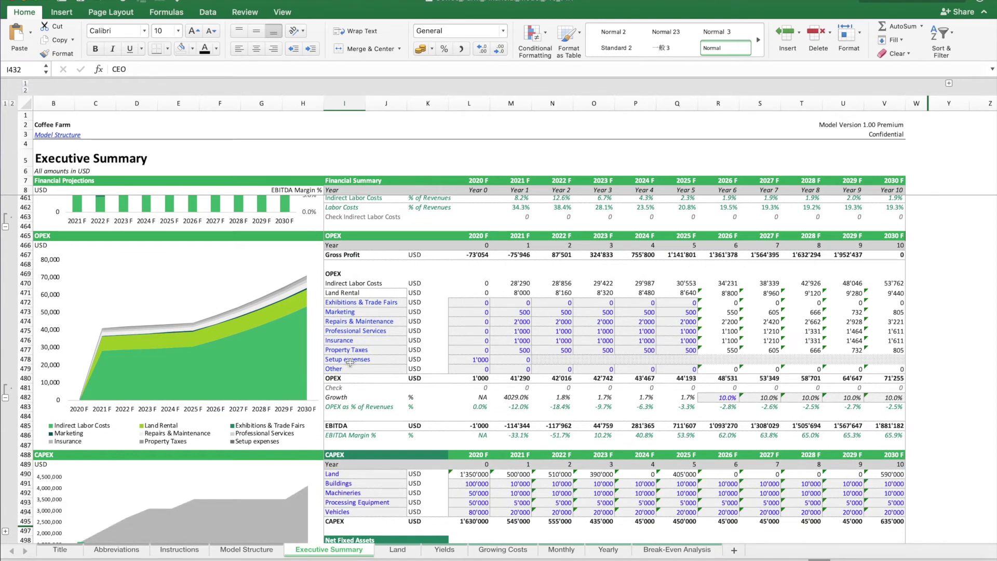
left_click_drag(355, 302, 350, 369)
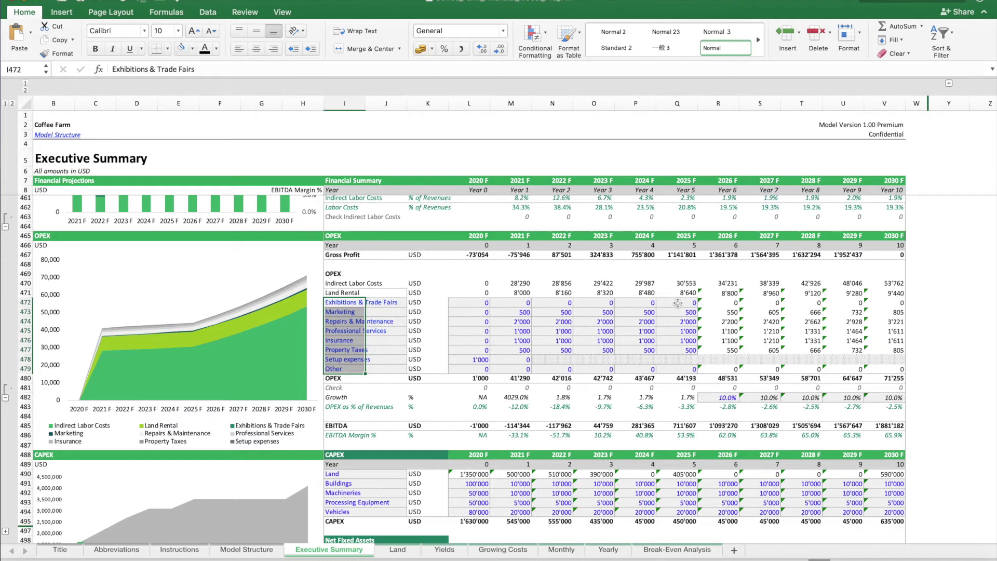
scroll(702, 326, "down", 3)
scroll(702, 326, "down", 3)
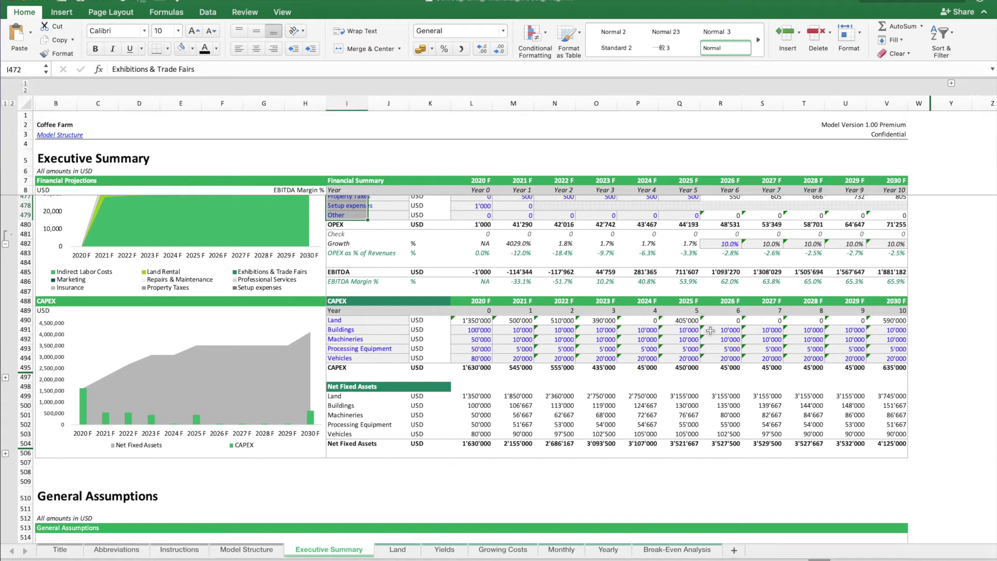
left_click(463, 319)
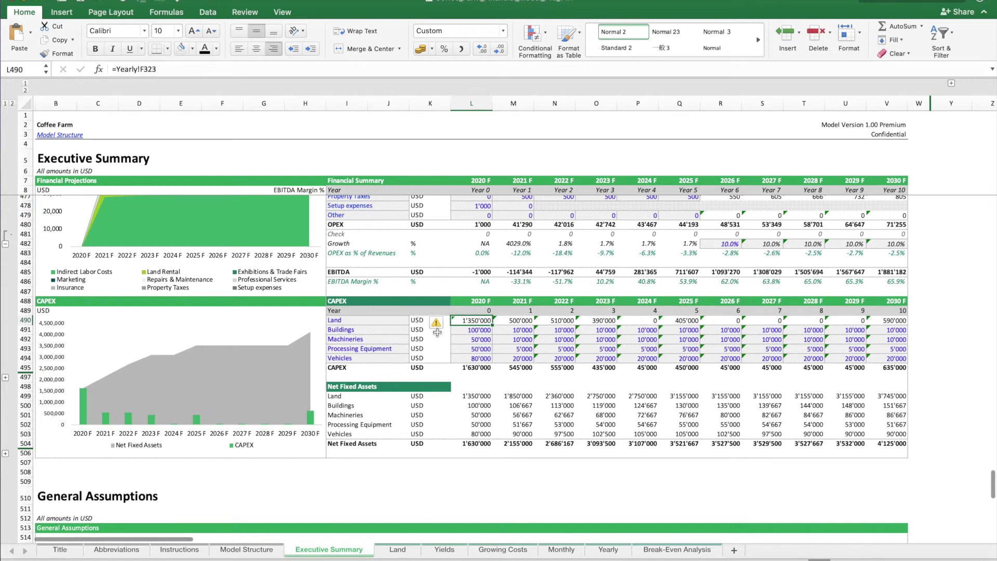
mouse_move(444, 331)
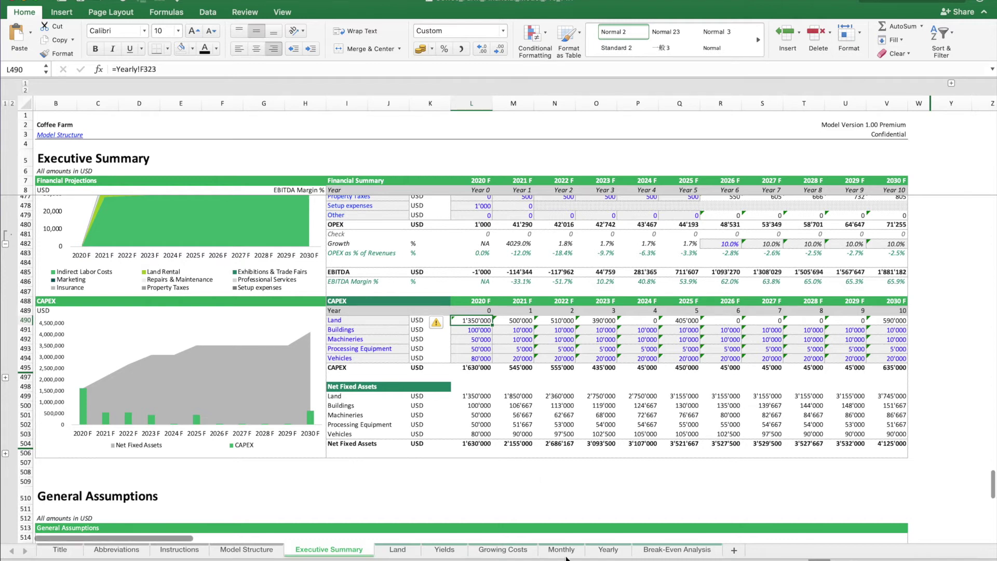
Step: Open the Monthly sheet and skim its projections from Land under Management to Operating Costs, CAPEX and NWC
left_click(563, 550)
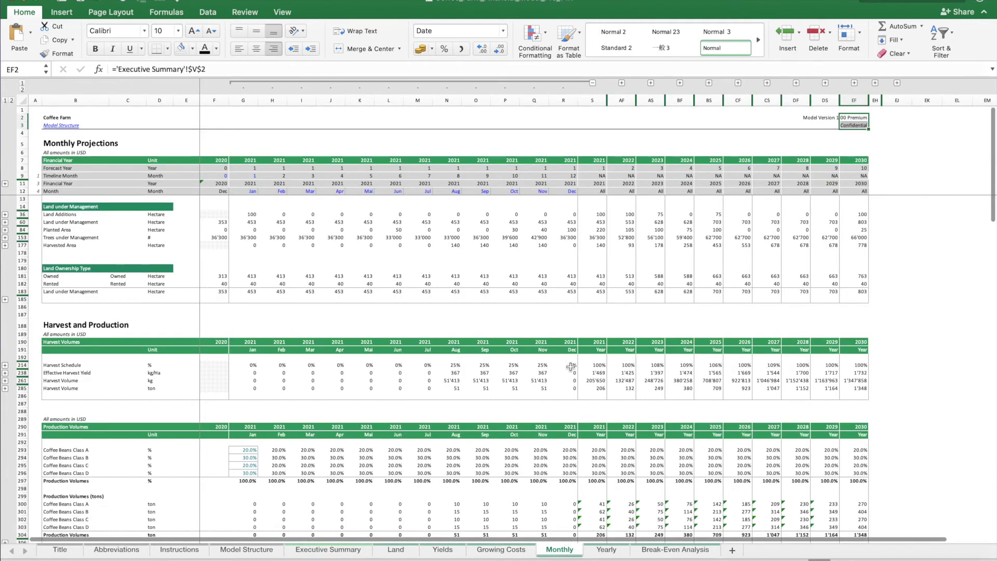
scroll(570, 367, "up", 2)
scroll(570, 367, "down", 20)
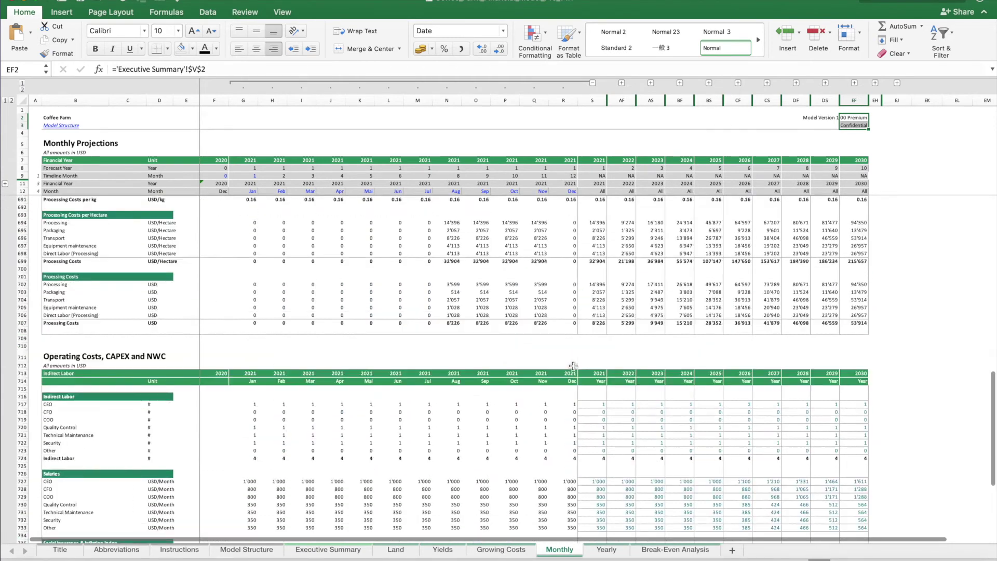
scroll(571, 365, "up", 20)
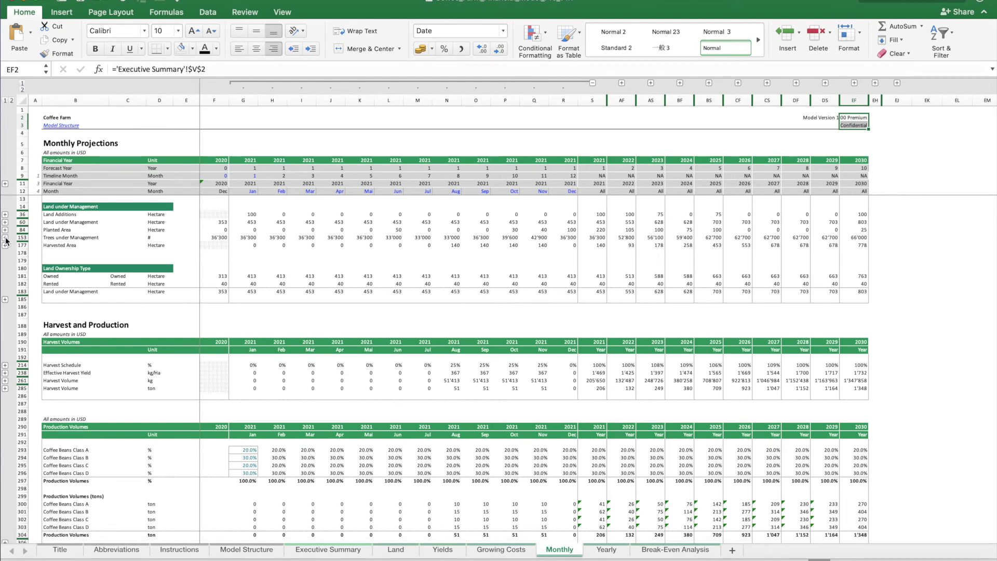
Step: Expand the Harvest Volume rows in kg in the monthly projections to view the breakdown for Areas 1 to 20
left_click(5, 382)
scroll(410, 358, "down", 5)
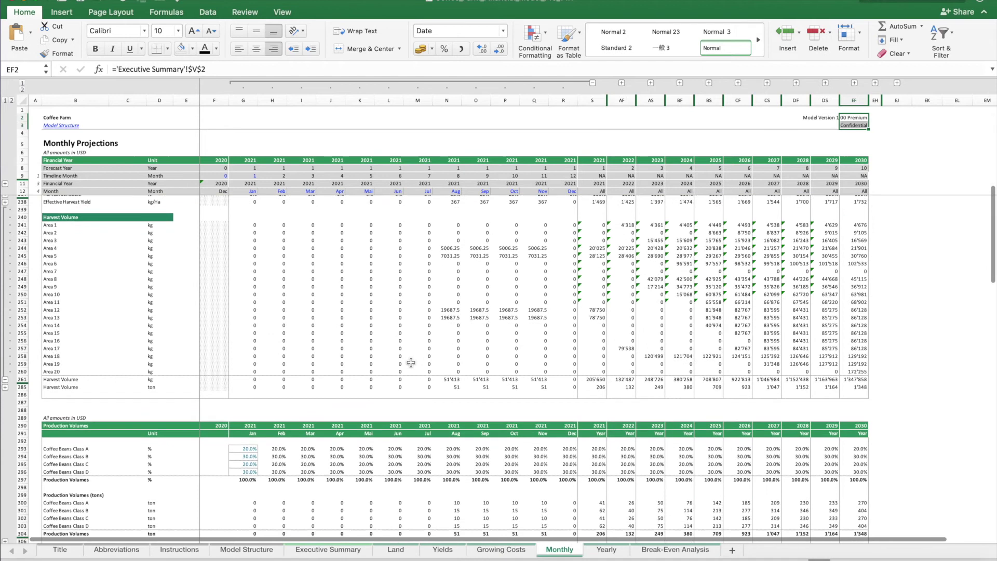
scroll(365, 324, "up", 3)
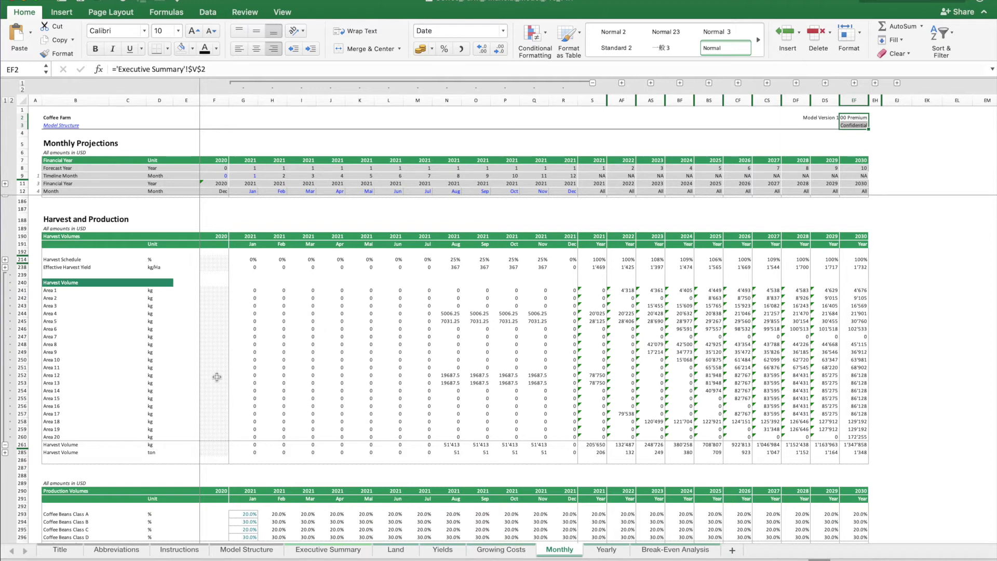
Step: Review the prices and revenue breakdown, and expand the Seeds and Direct Labor (Planting) rows to view planting costs by area
scroll(217, 377, "down", 15)
scroll(217, 377, "down", 10)
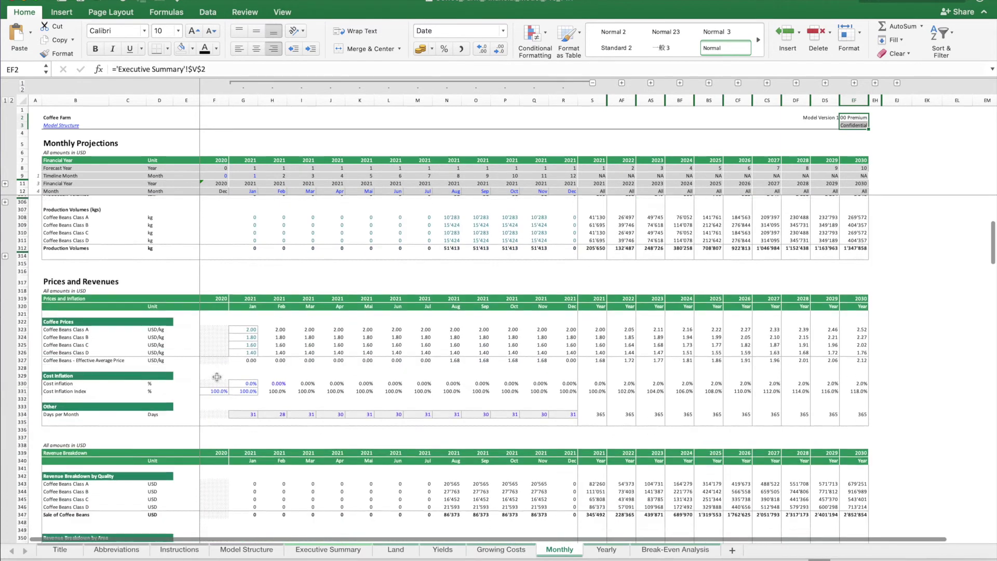
scroll(217, 377, "down", 2)
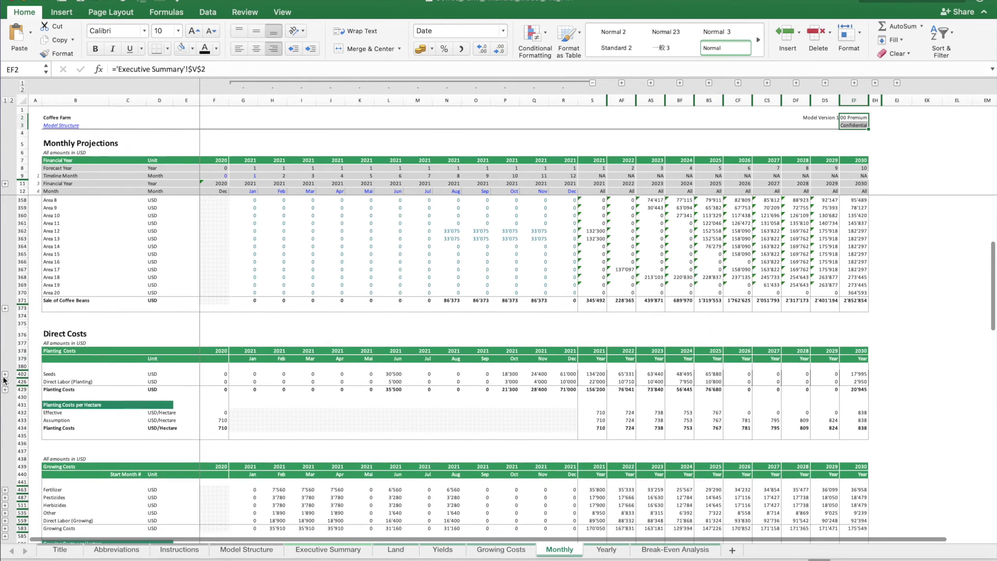
left_click(5, 374)
scroll(3, 368, "down", 5)
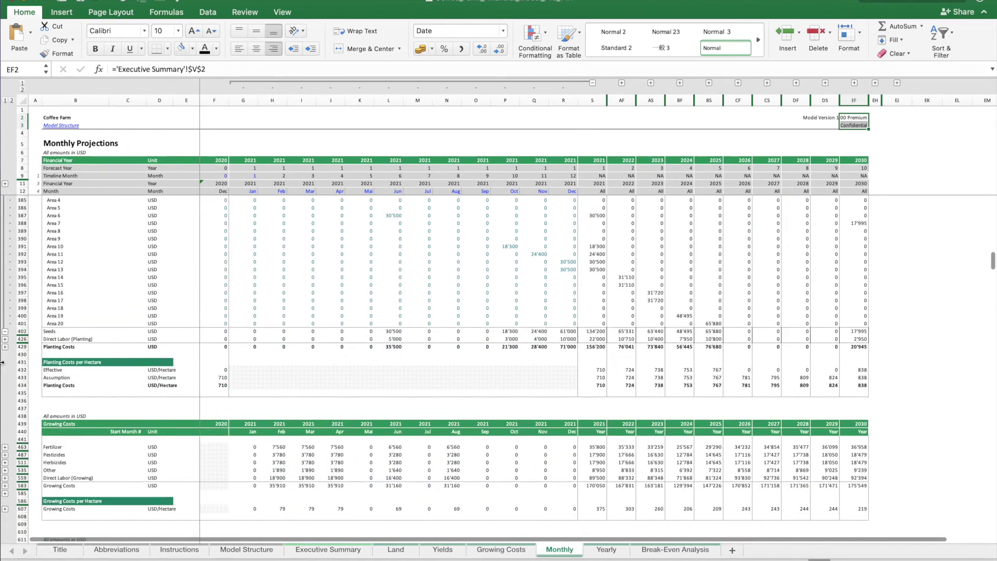
scroll(2, 362, "up", 1)
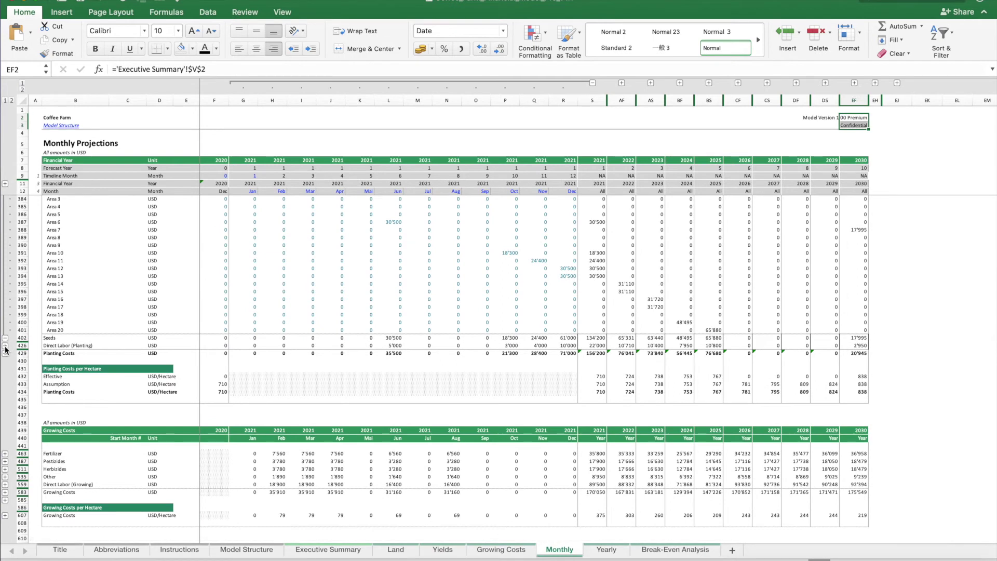
left_click(6, 346)
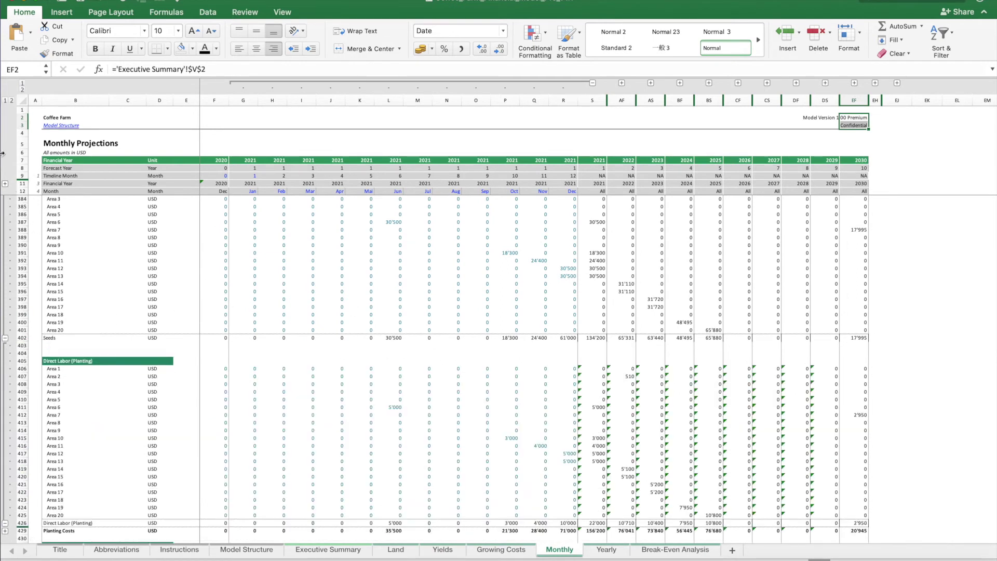
Step: Collapse all row groups in the monthly projections and view the remaining costs down to the Land Rental and OPEX sections
left_click(6, 101)
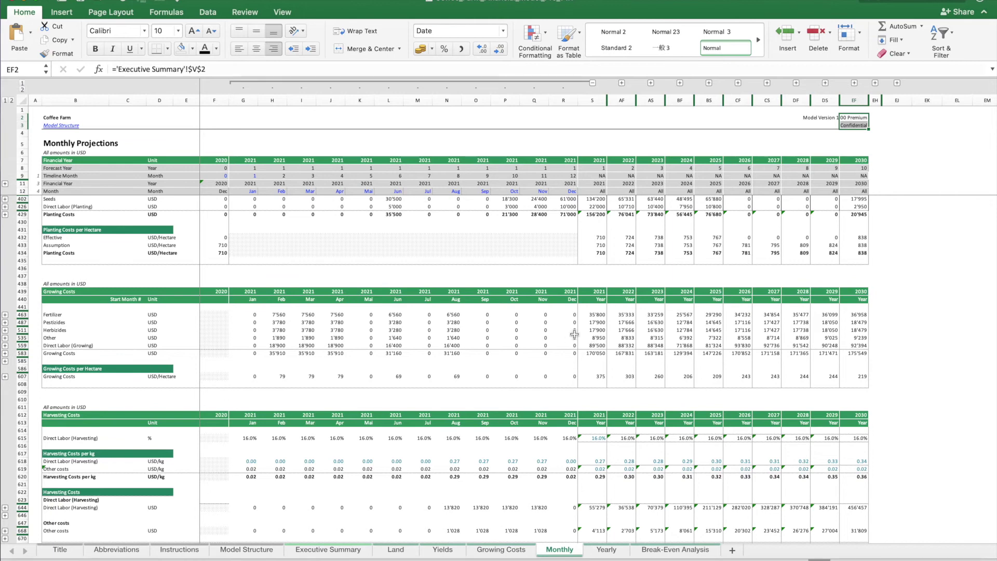
scroll(574, 333, "down", 20)
scroll(573, 334, "down", 5)
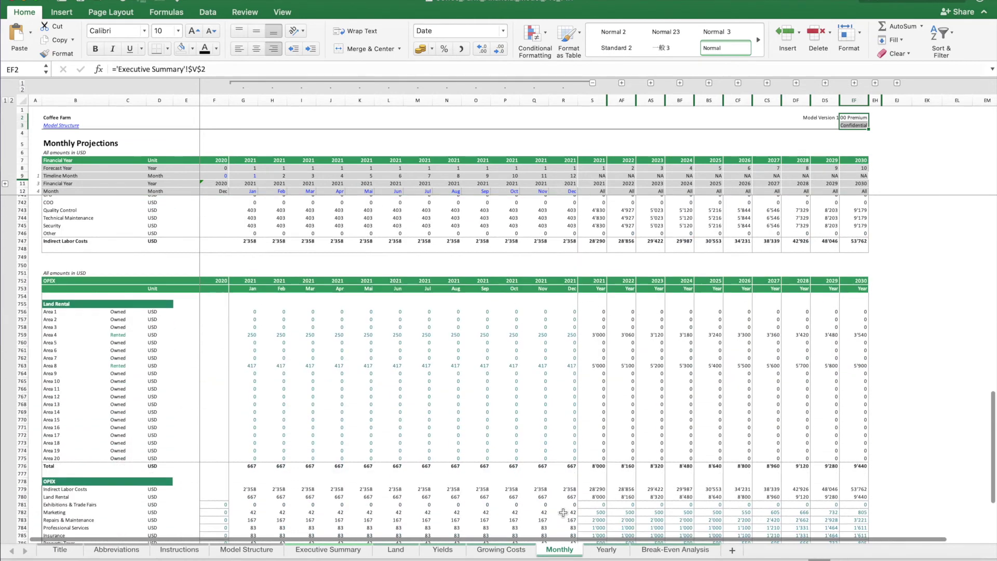
Step: Open the Yearly sheet and examine the income statement, selecting the Revenues and EBITDA labels
left_click(606, 550)
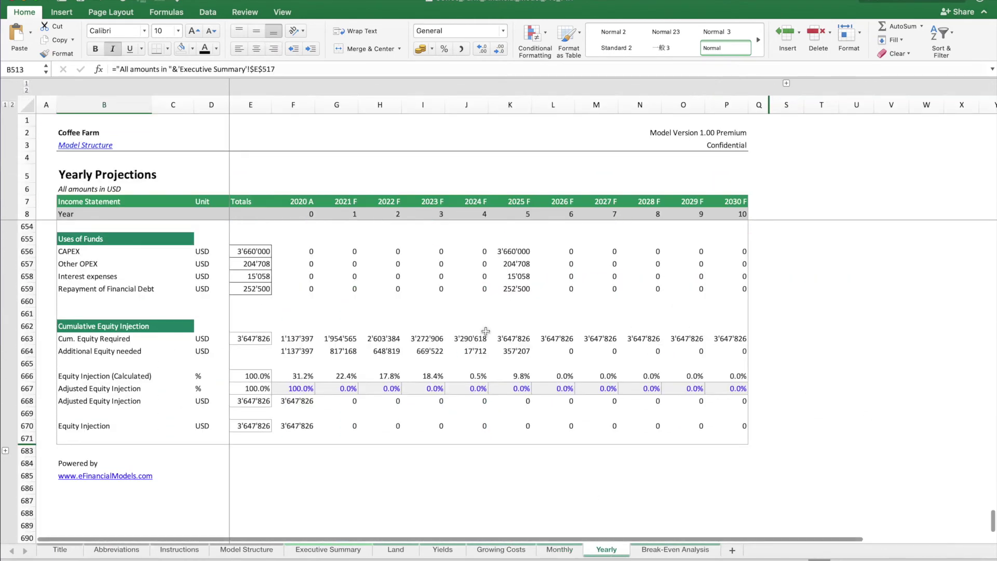
scroll(485, 331, "down", 10)
scroll(485, 331, "up", 10)
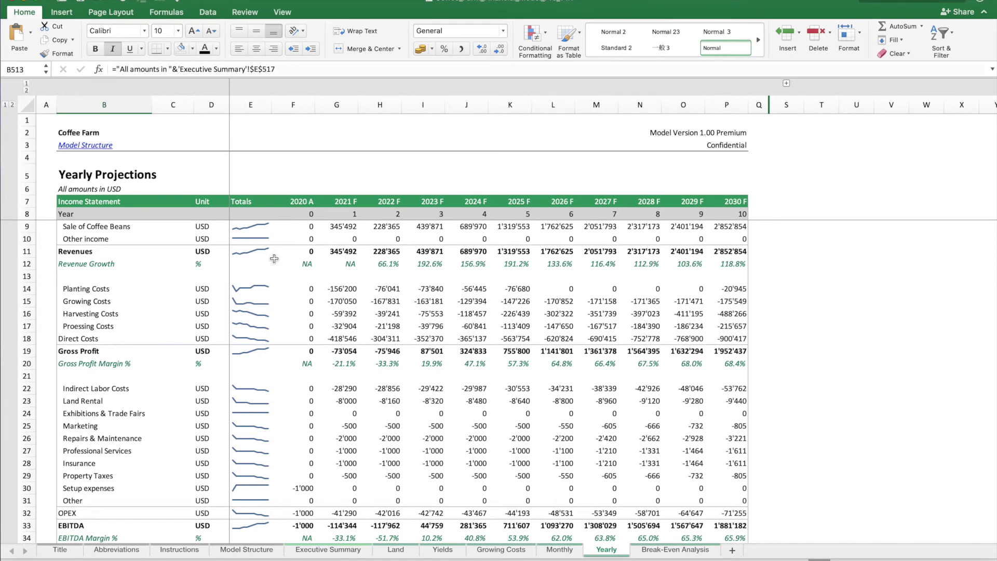
left_click(62, 253)
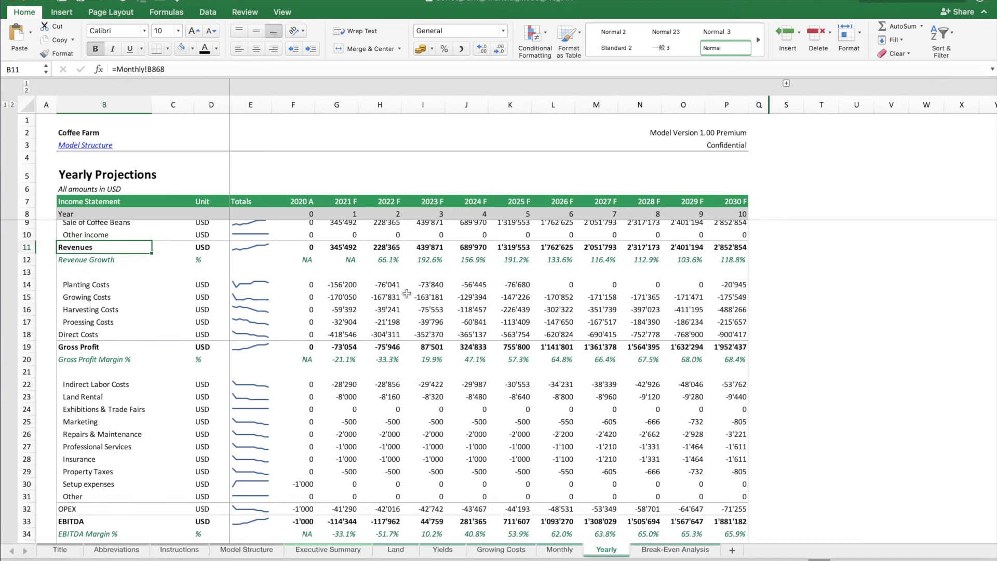
scroll(413, 257, "down", 4)
left_click(65, 382)
Step: Examine the yearly Balance Sheet, Cash Flow Statement and bank ratios
scroll(431, 341, "down", 8)
scroll(431, 340, "down", 3)
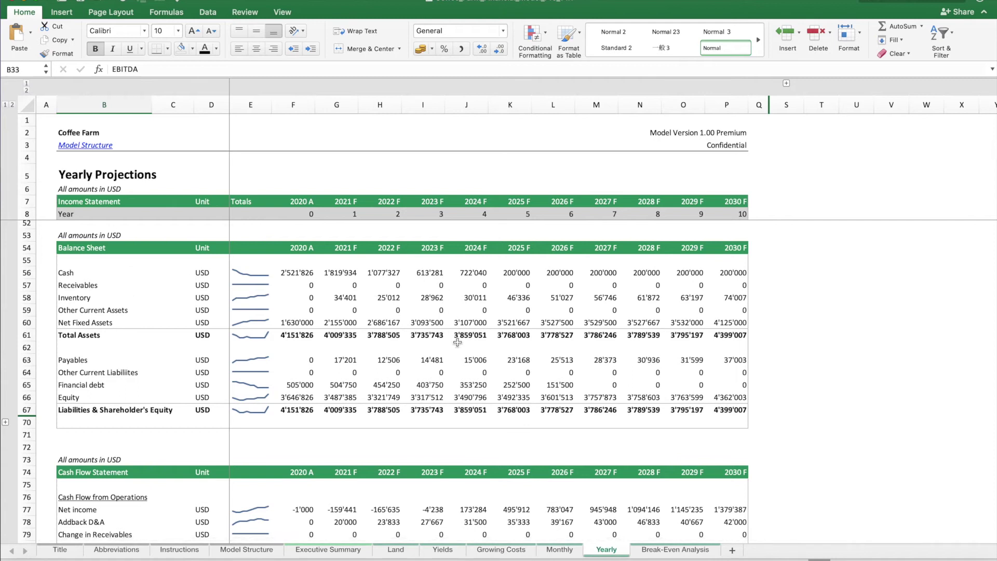
scroll(456, 343, "down", 7)
scroll(456, 366, "down", 10)
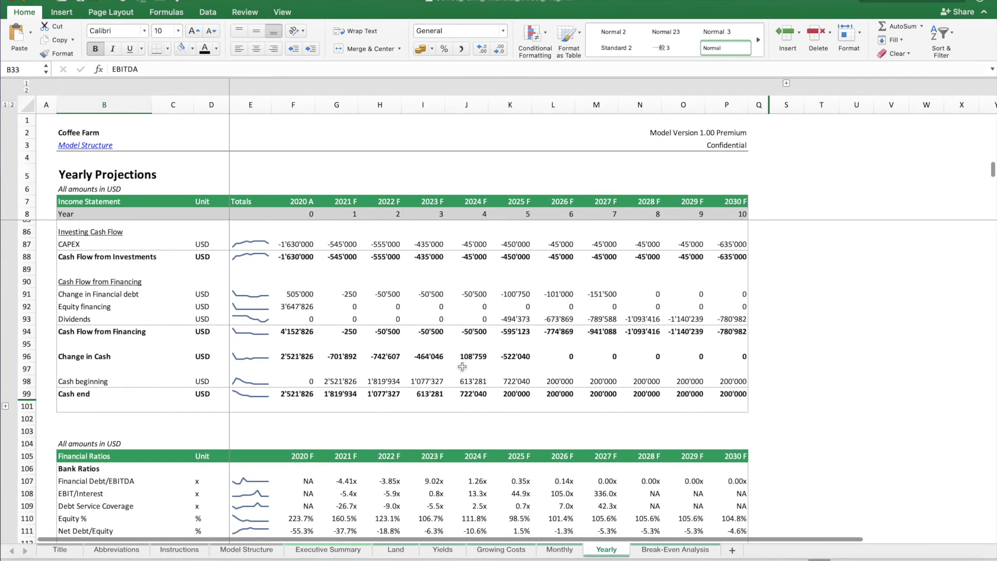
scroll(304, 274, "up", 1)
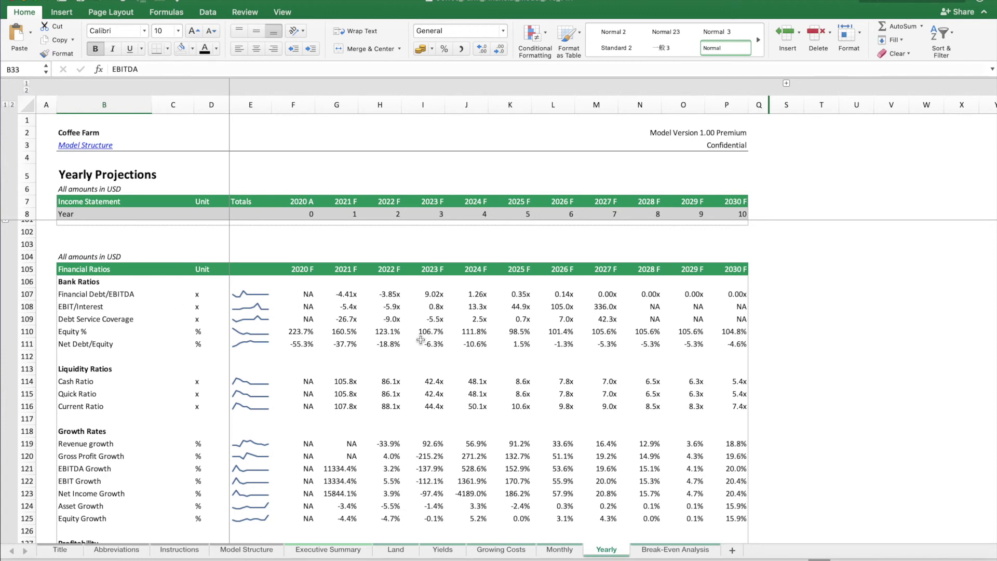
Step: Examine the remaining financial ratios, the Standardized Income Statement and the Profit per Hectare section of the yearly projections
scroll(434, 357, "down", 10)
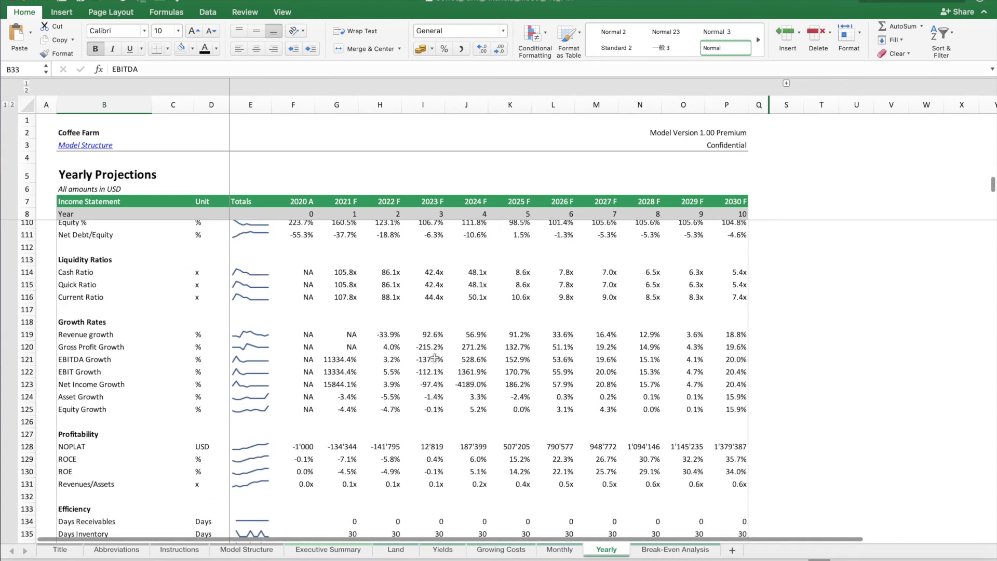
scroll(434, 356, "down", 7)
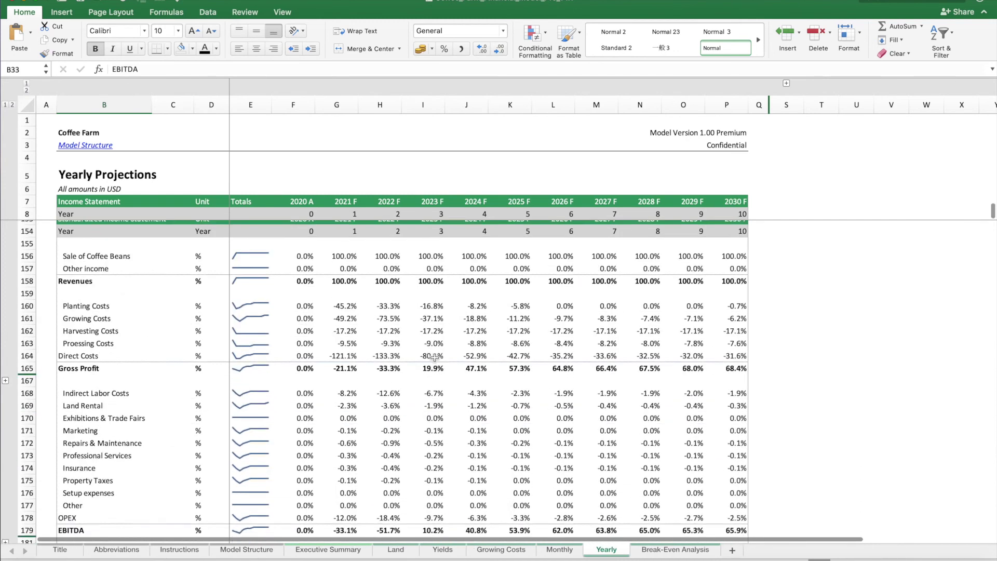
scroll(511, 361, "up", 2)
scroll(510, 360, "down", 7)
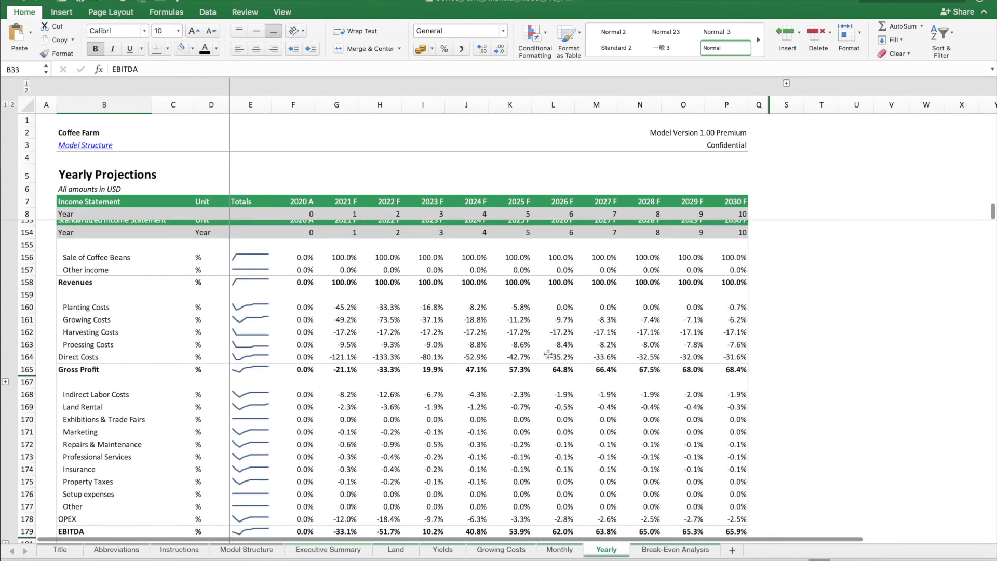
scroll(548, 353, "down", 9)
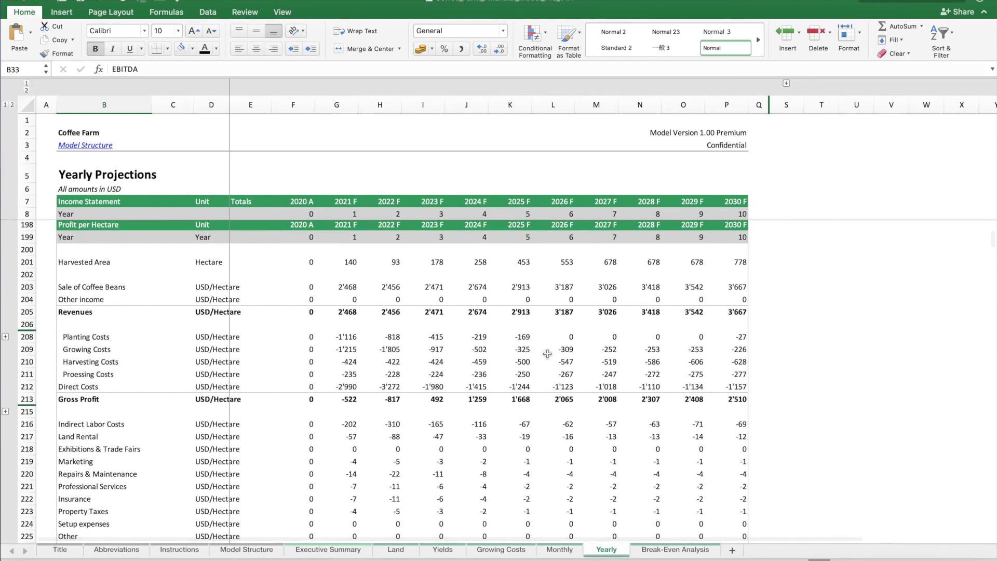
Step: Inspect the Harvested Area label's formula and the 2027 per-hectare formulas for Other income, Revenues and Gross Profit
scroll(548, 353, "up", 2)
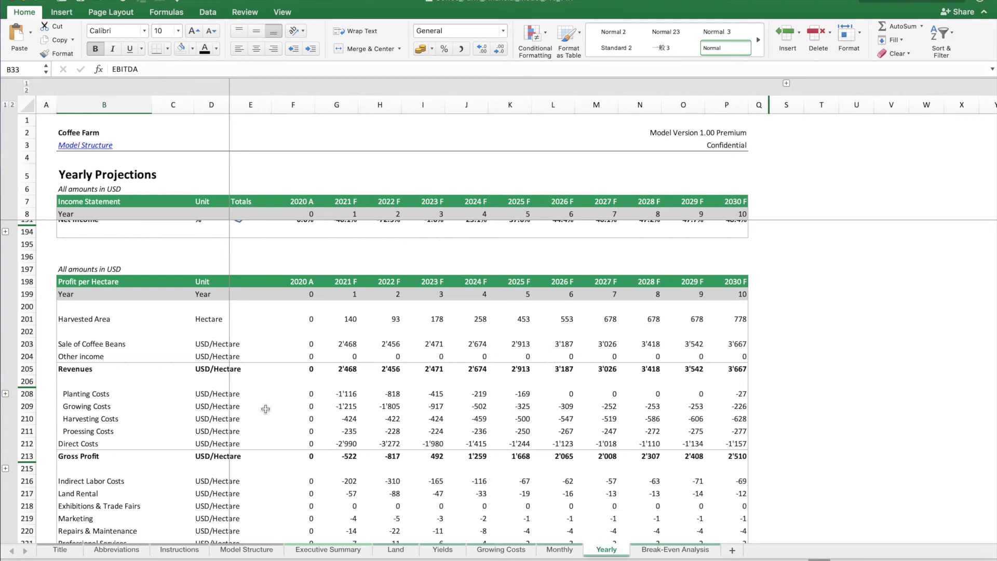
left_click(60, 319)
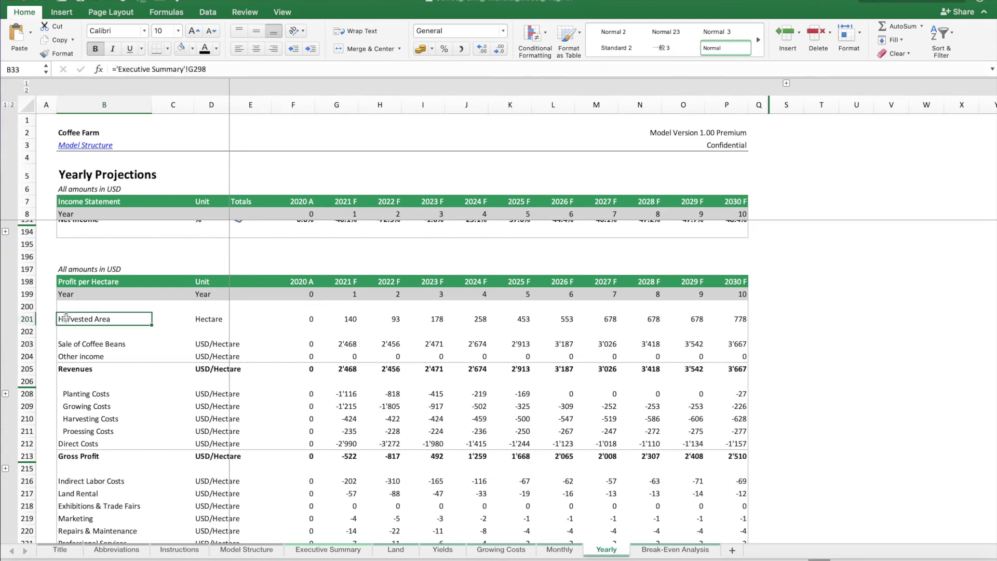
left_click(603, 348)
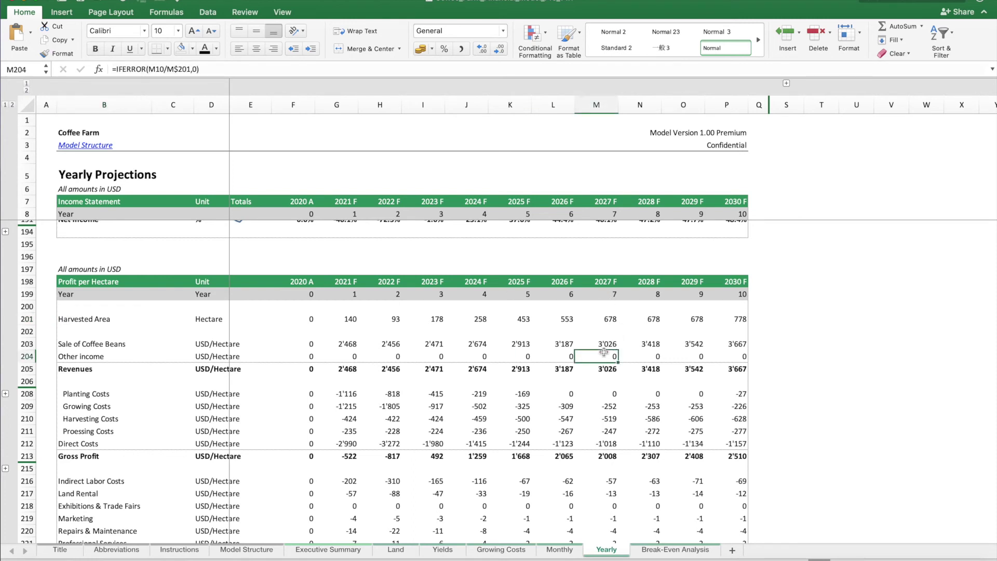
left_click(602, 370)
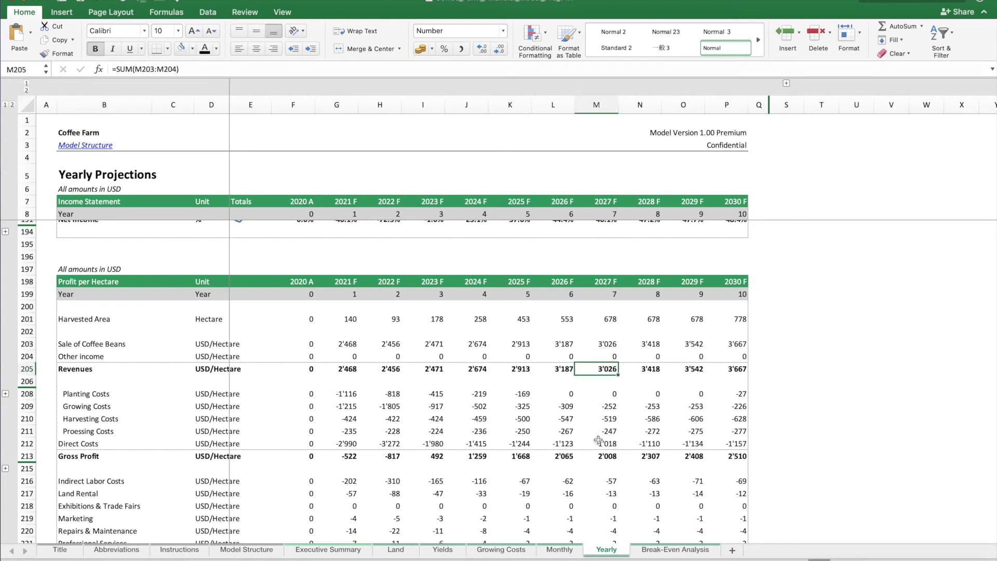
left_click(604, 457)
Step: View the per-hectare results down to Net Income, and inspect the formula for the 2027 Harvested Area
scroll(601, 463, "down", 6)
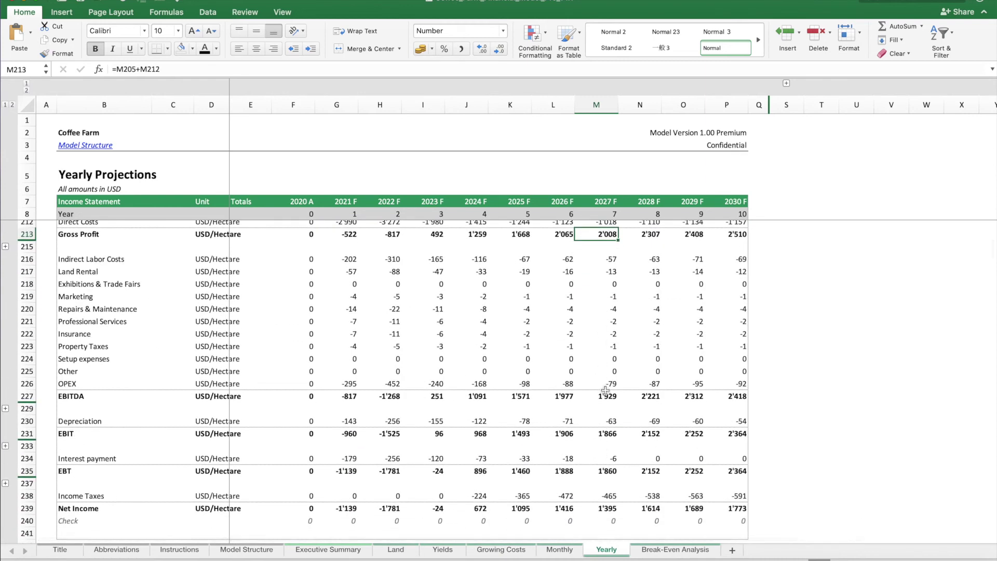
scroll(612, 364, "up", 5)
scroll(615, 330, "up", 1)
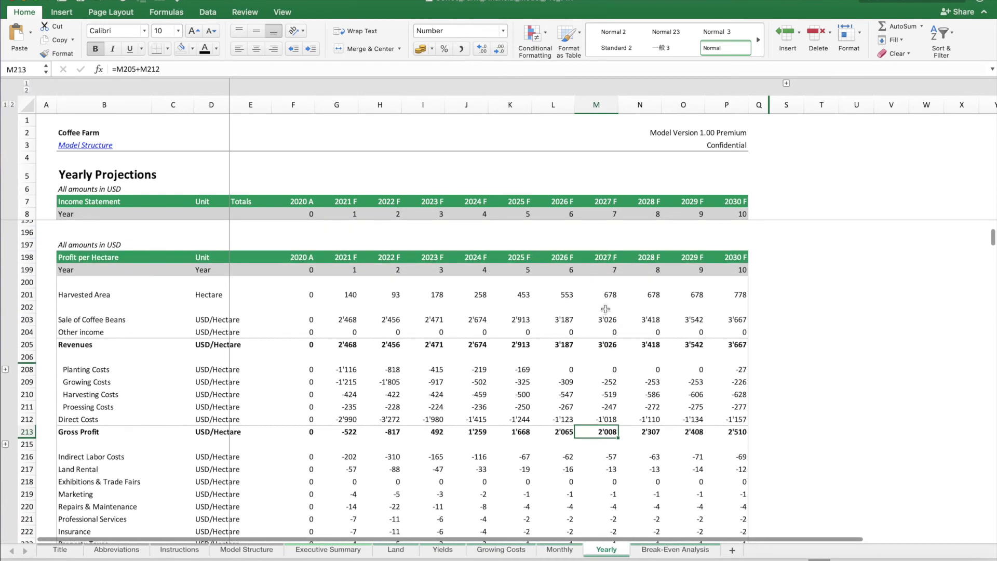
left_click(600, 291)
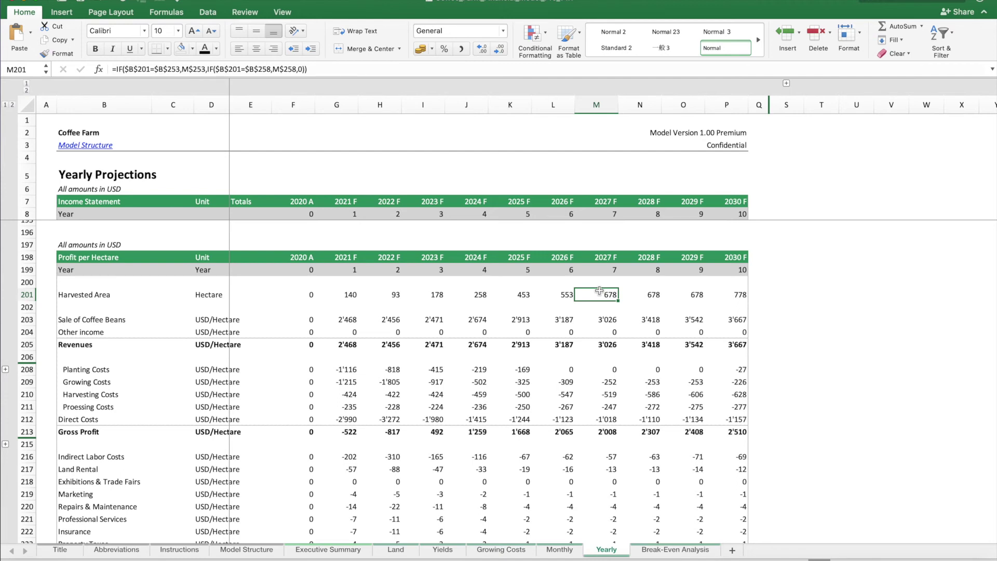
Step: Go to the Executive Summary sheet and view the Financial Summary and Free Cash Flows to Firm at its beginning
left_click(329, 549)
scroll(667, 306, "down", 15)
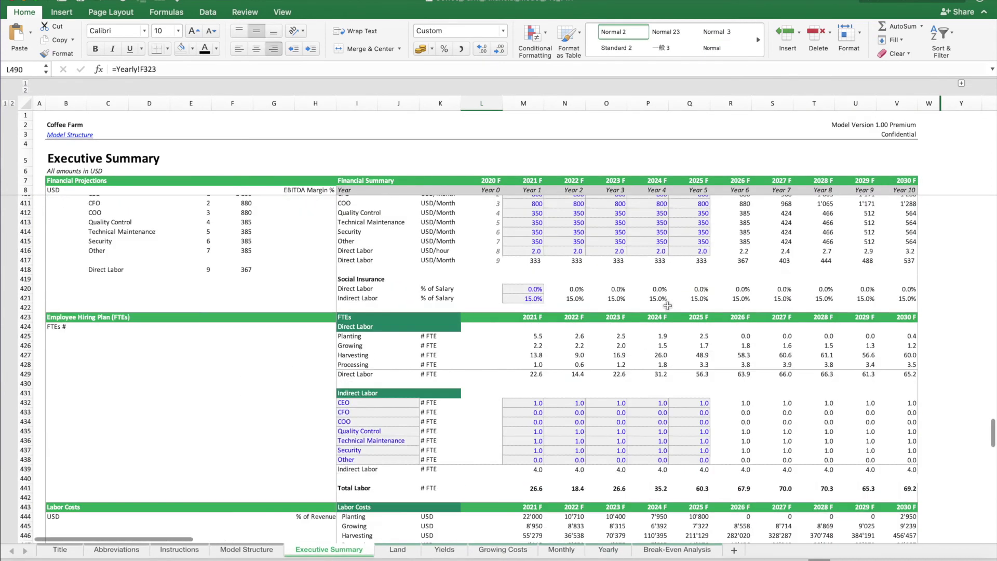
scroll(667, 306, "up", 15)
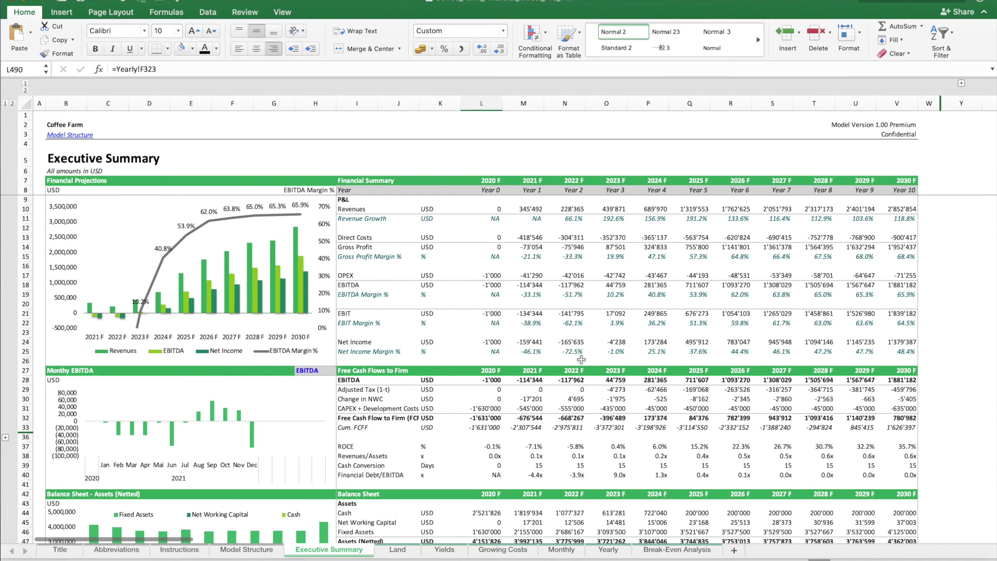
Step: Examine the Project Metrics section of the Executive Summary, inspecting the Unlevered heading and the unlevered Payback Period formula
scroll(581, 359, "down", 6)
scroll(581, 358, "down", 20)
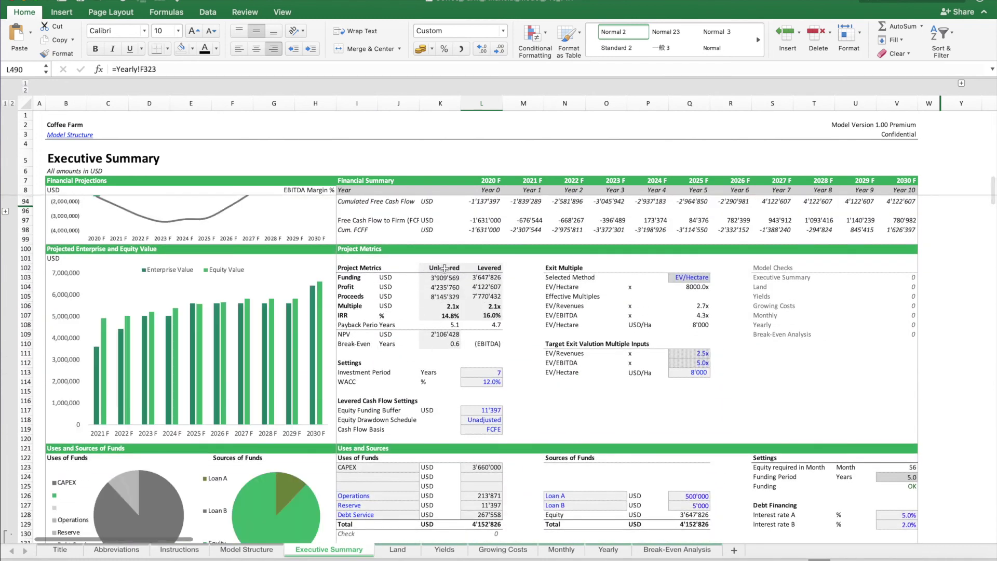
left_click(441, 268)
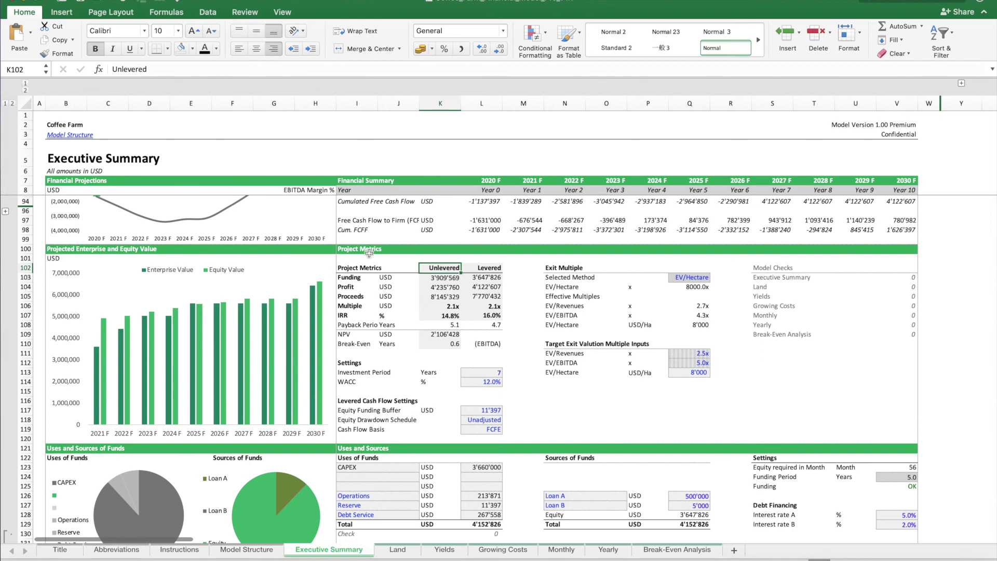
left_click(450, 325)
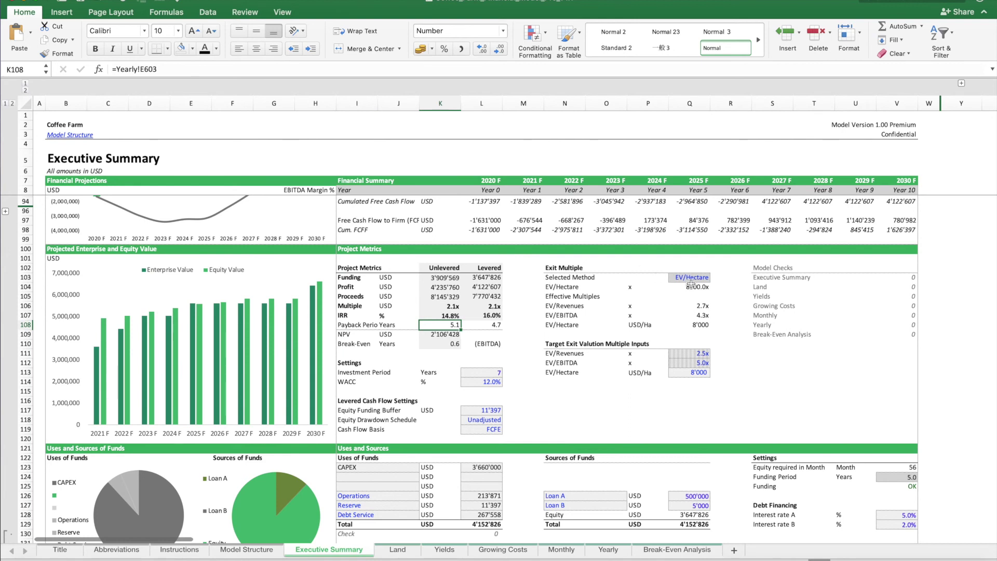
Step: Inspect the Loan A and Loan B amounts under Sources of Funds and the levered IRR formula in Project Metrics
scroll(665, 368, "down", 3)
left_click(690, 421)
left_click(691, 429)
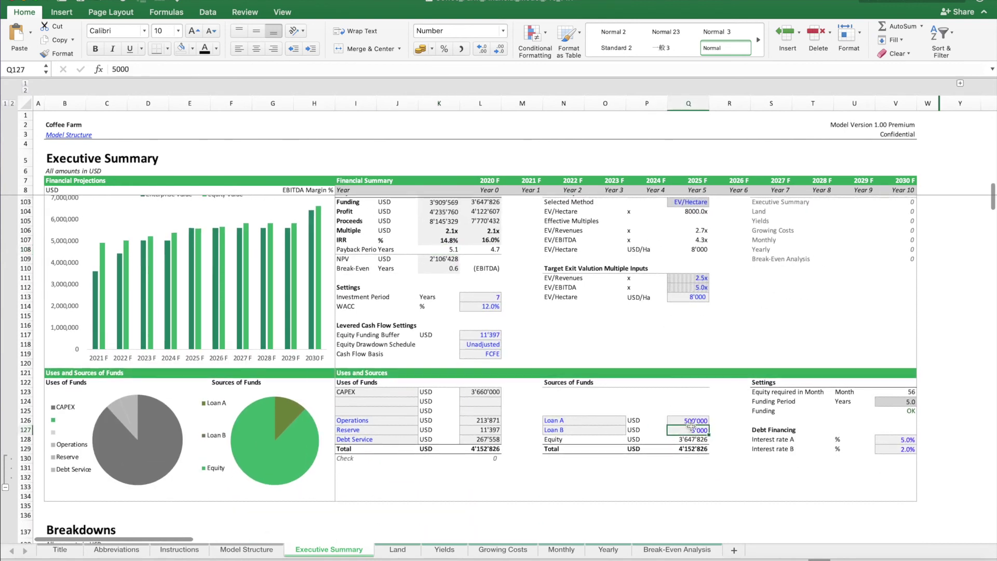
scroll(423, 291, "up", 2)
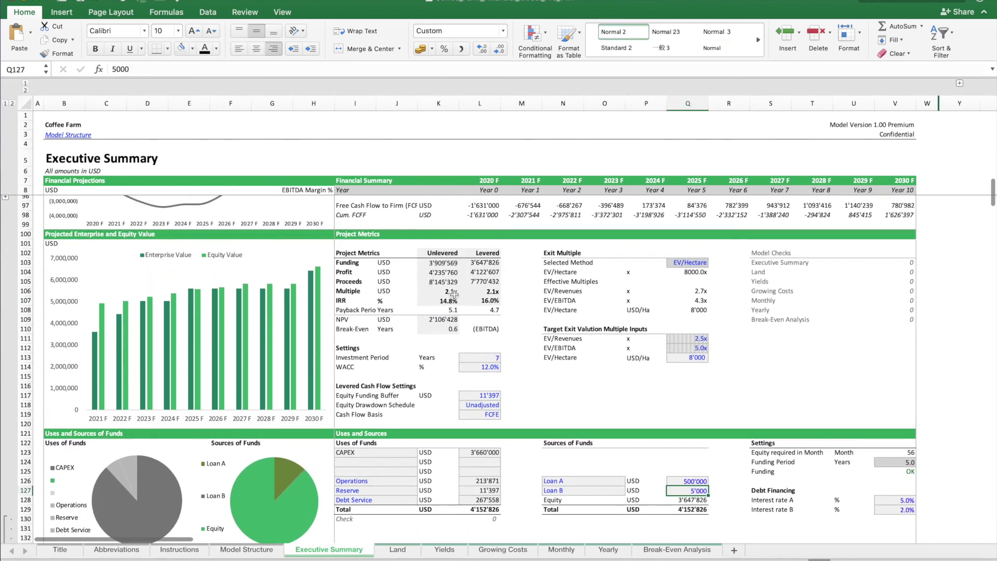
left_click(472, 298)
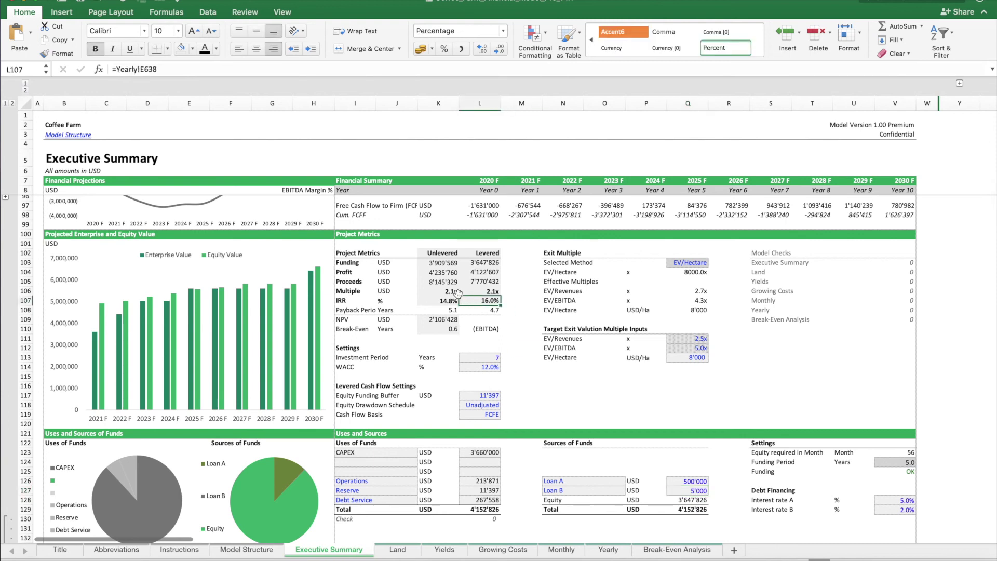